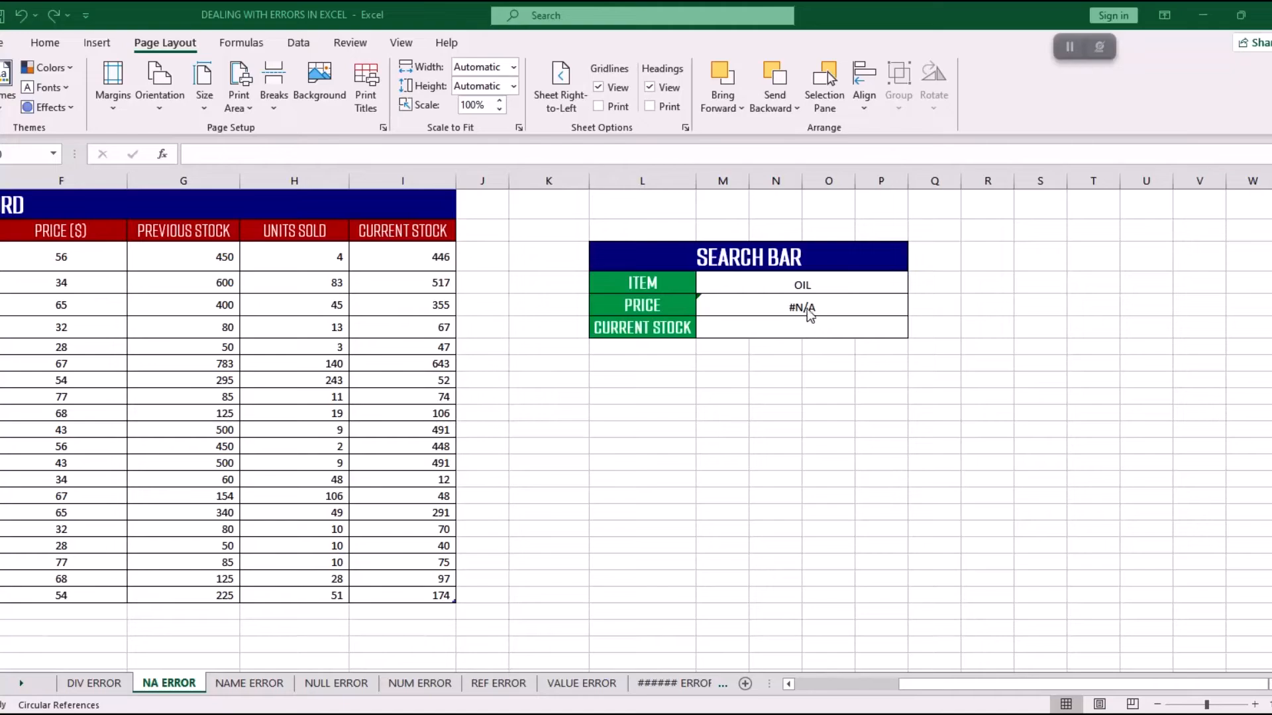
Delete the existing XLOOKUP formula from the search bar's PRICE cell.
left_click(809, 310)
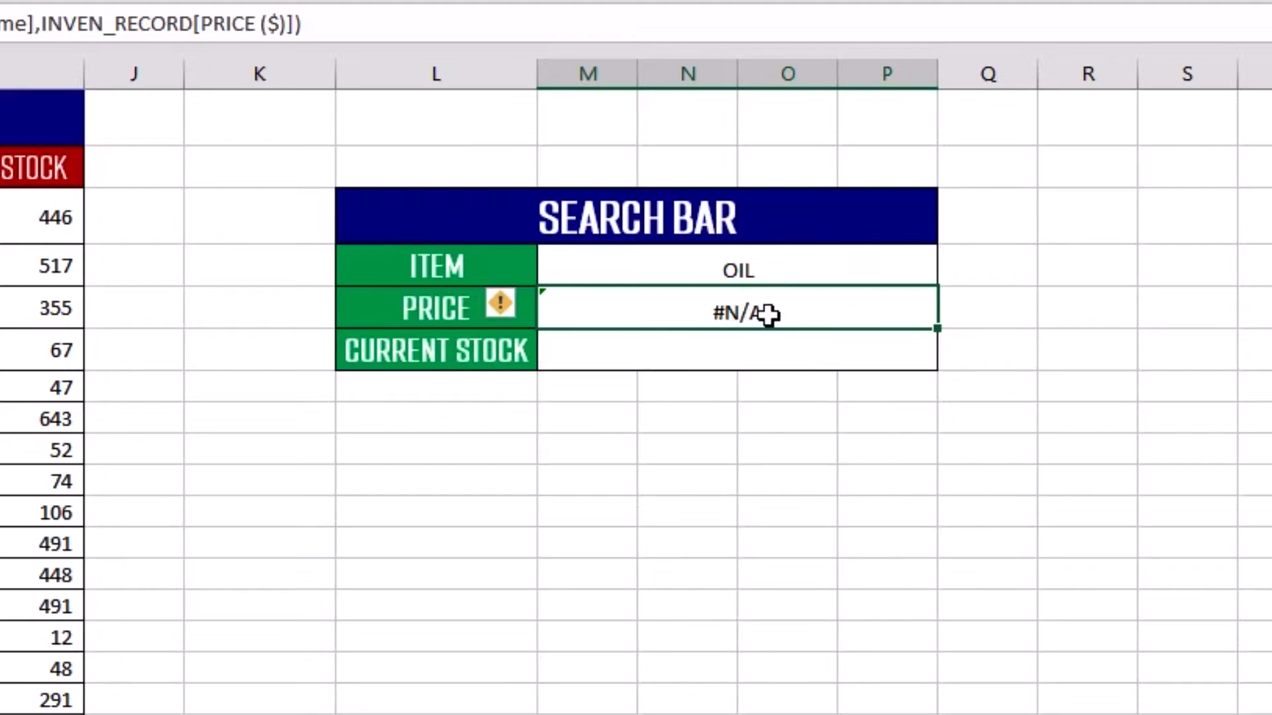
double_click(734, 312)
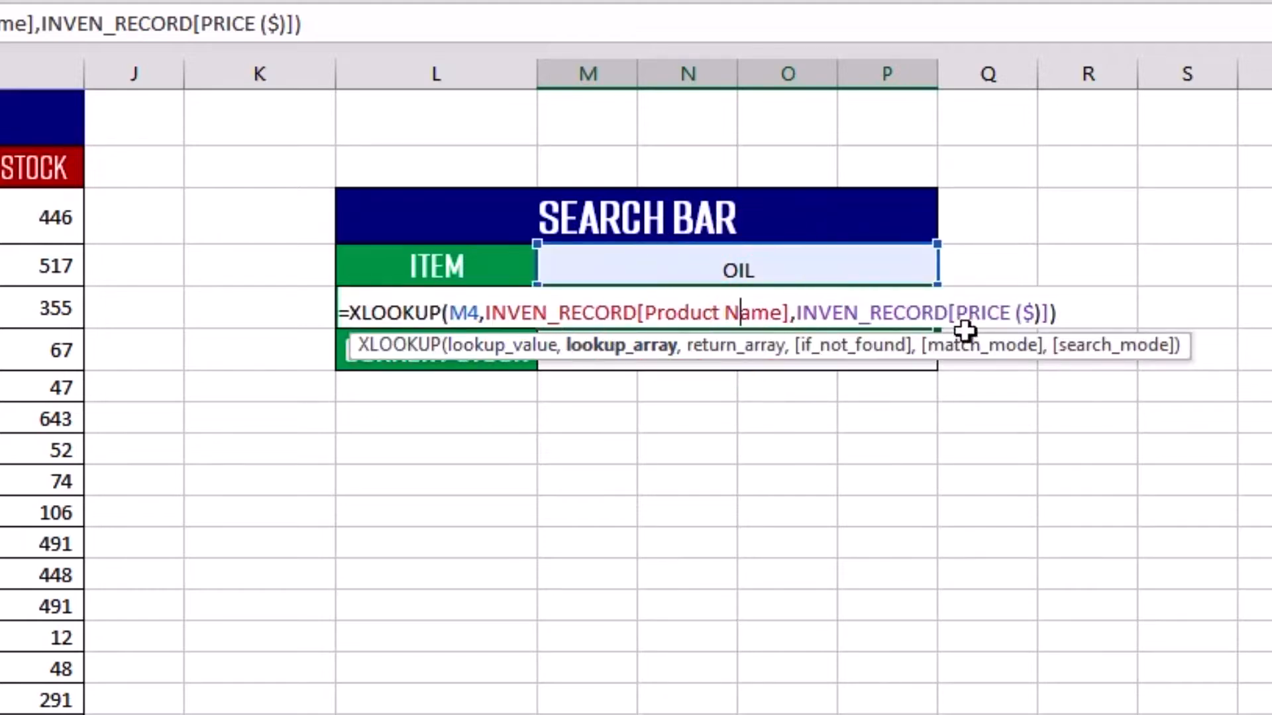
left_click_drag(1070, 312, 301, 316)
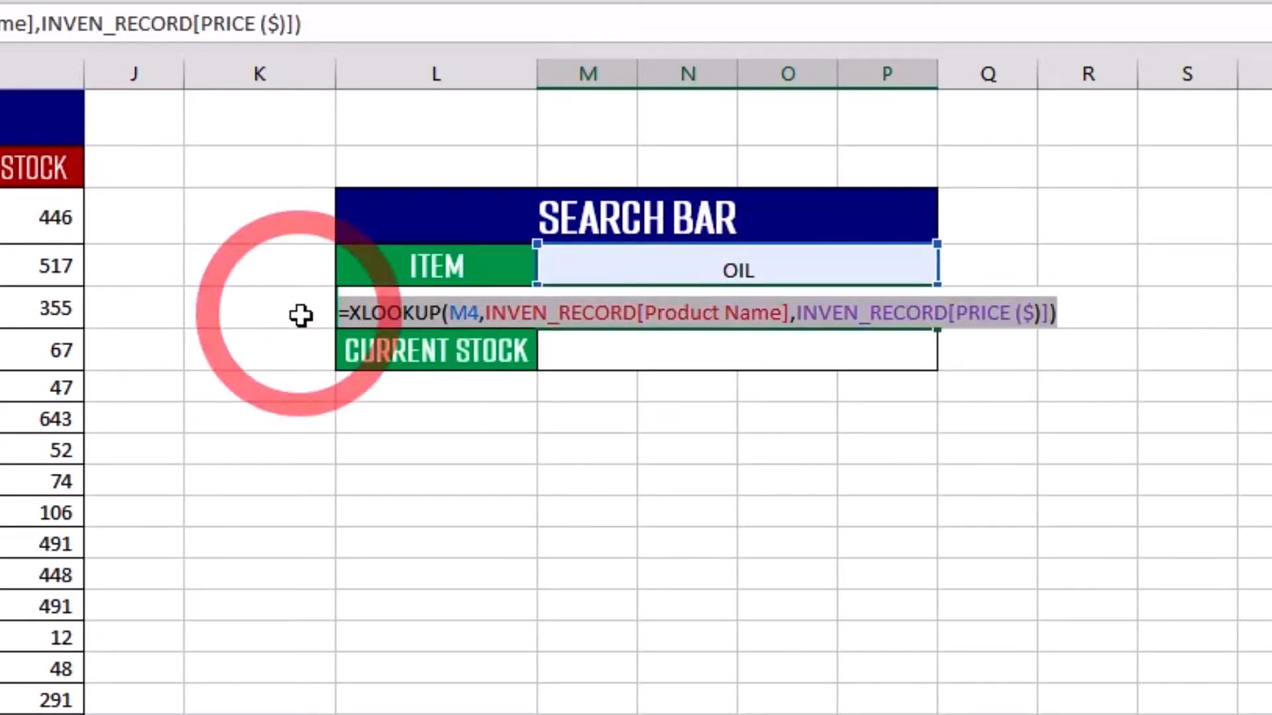
key("BackSpace")
left_click(667, 301)
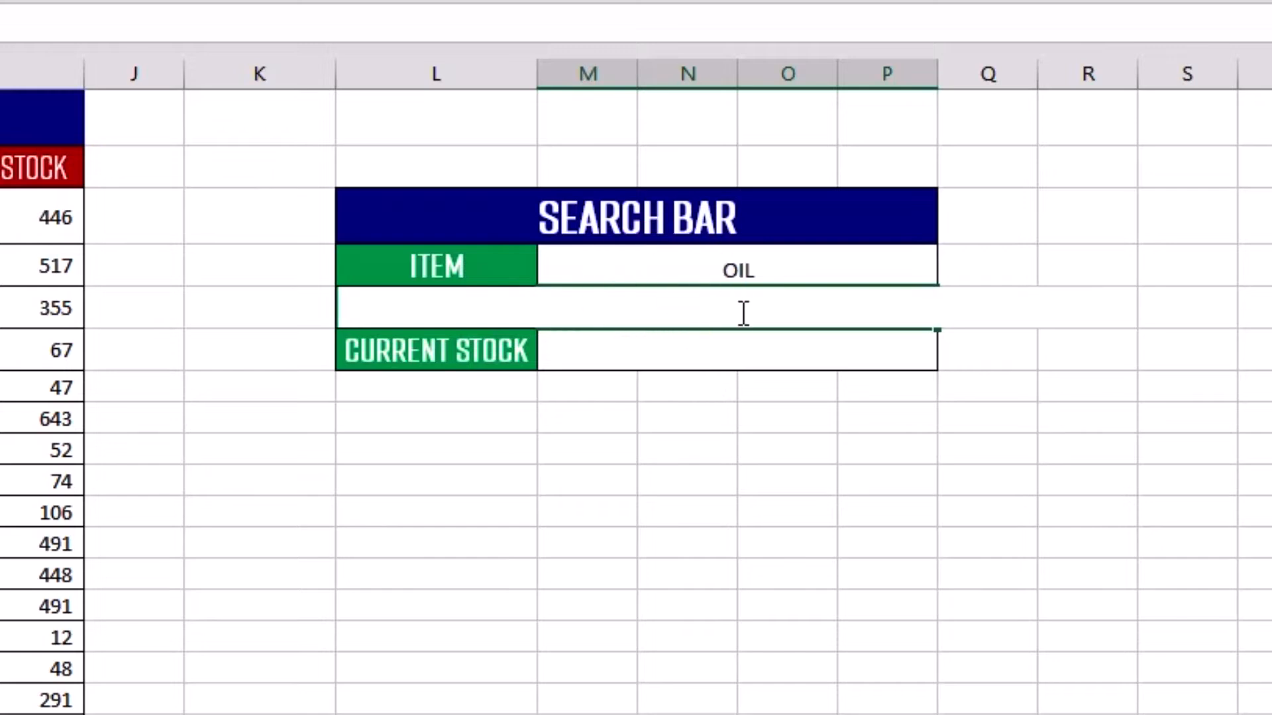
key("Return")
Examine the search bar's ITEM and PRICE fields against the inventory table's Product Name, Price ($) and Current Stock columns.
left_click(492, 268)
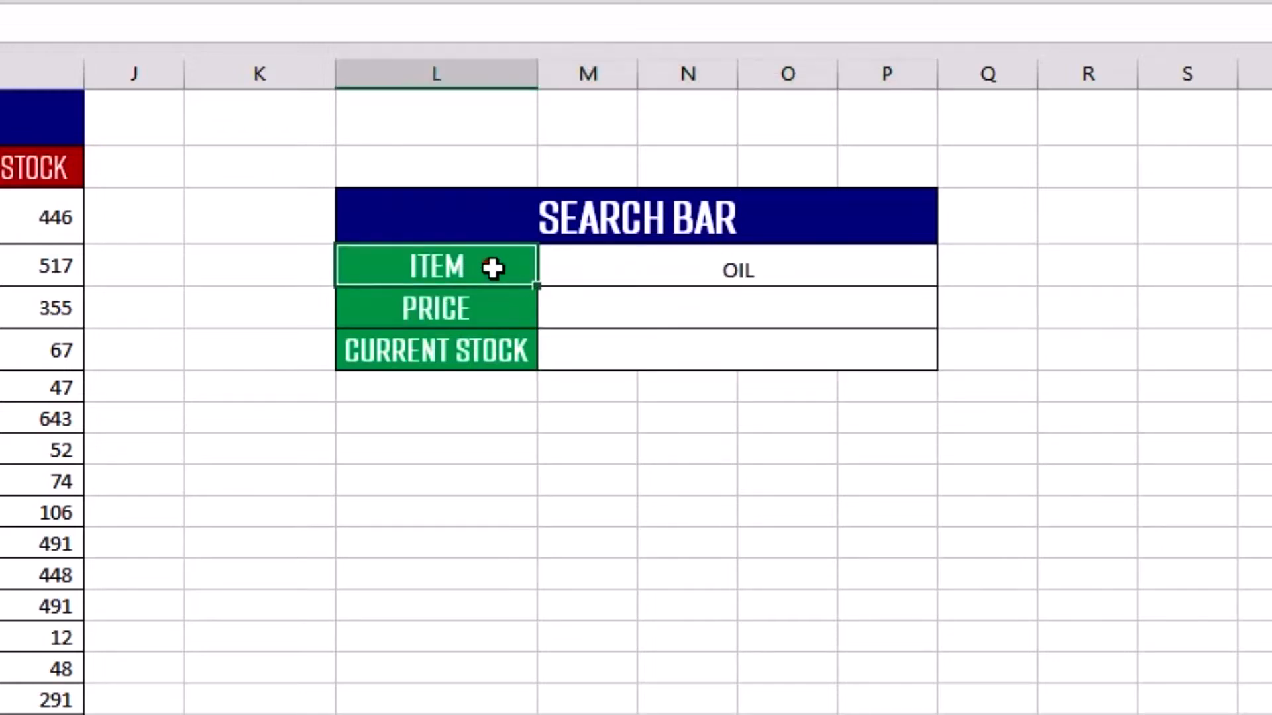
left_click(658, 272)
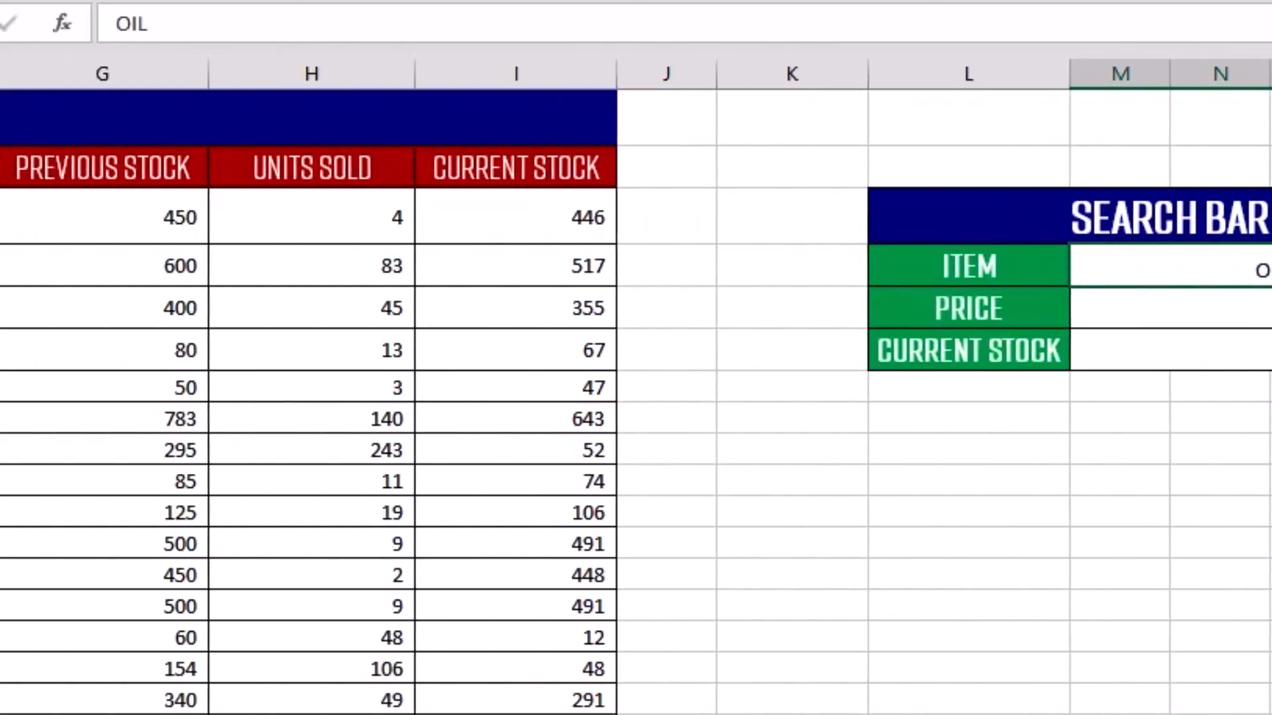
scroll(485, 434, "left", 5)
left_click_drag(449, 218, 411, 712)
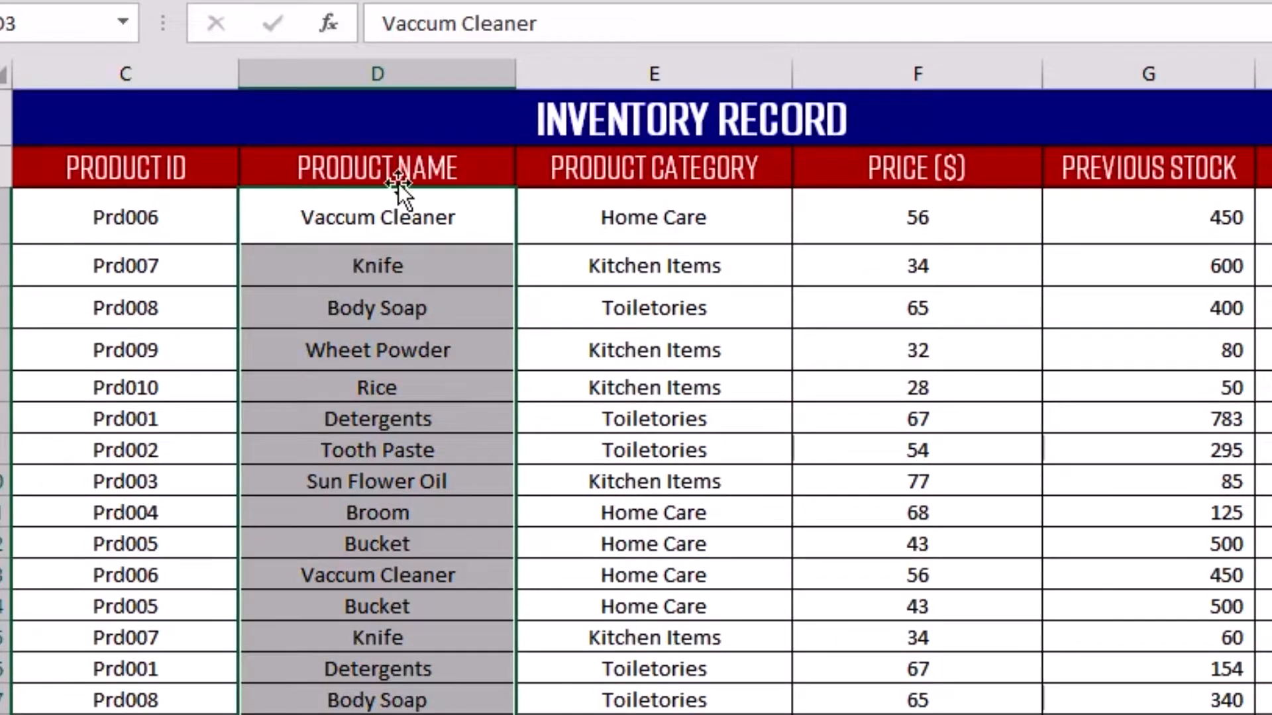
left_click(1262, 371)
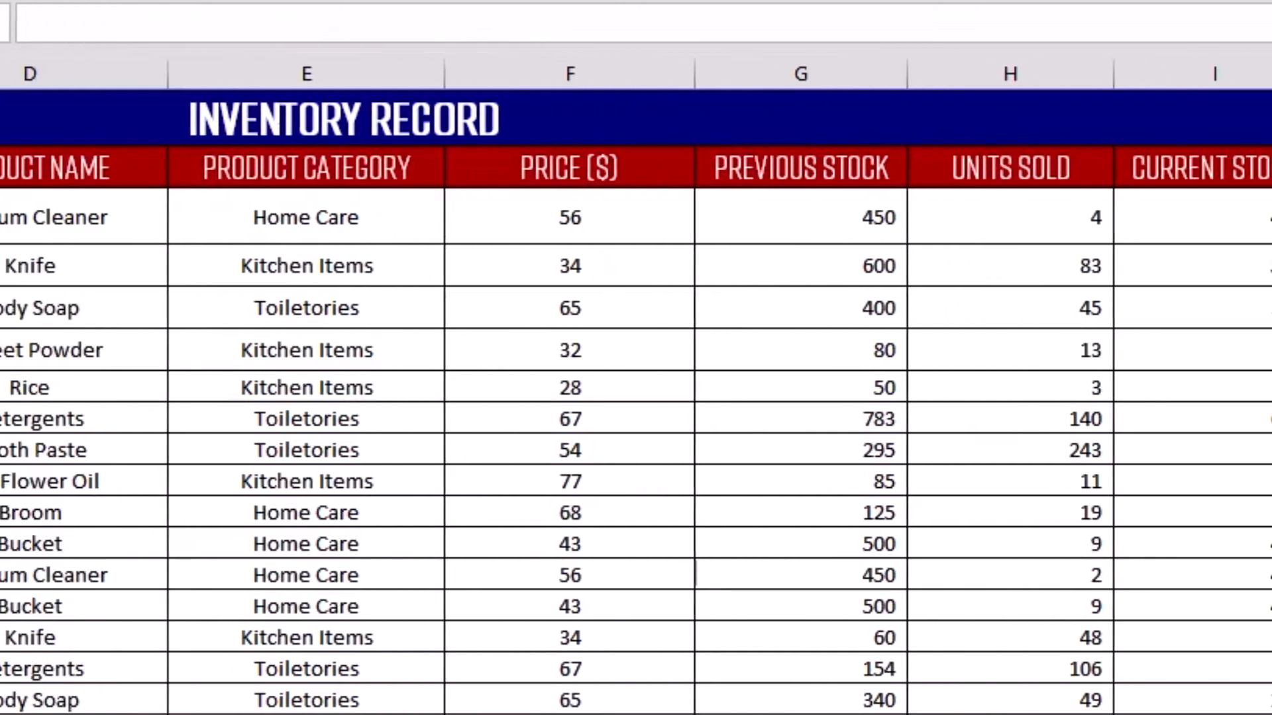
left_click_drag(609, 207, 615, 712)
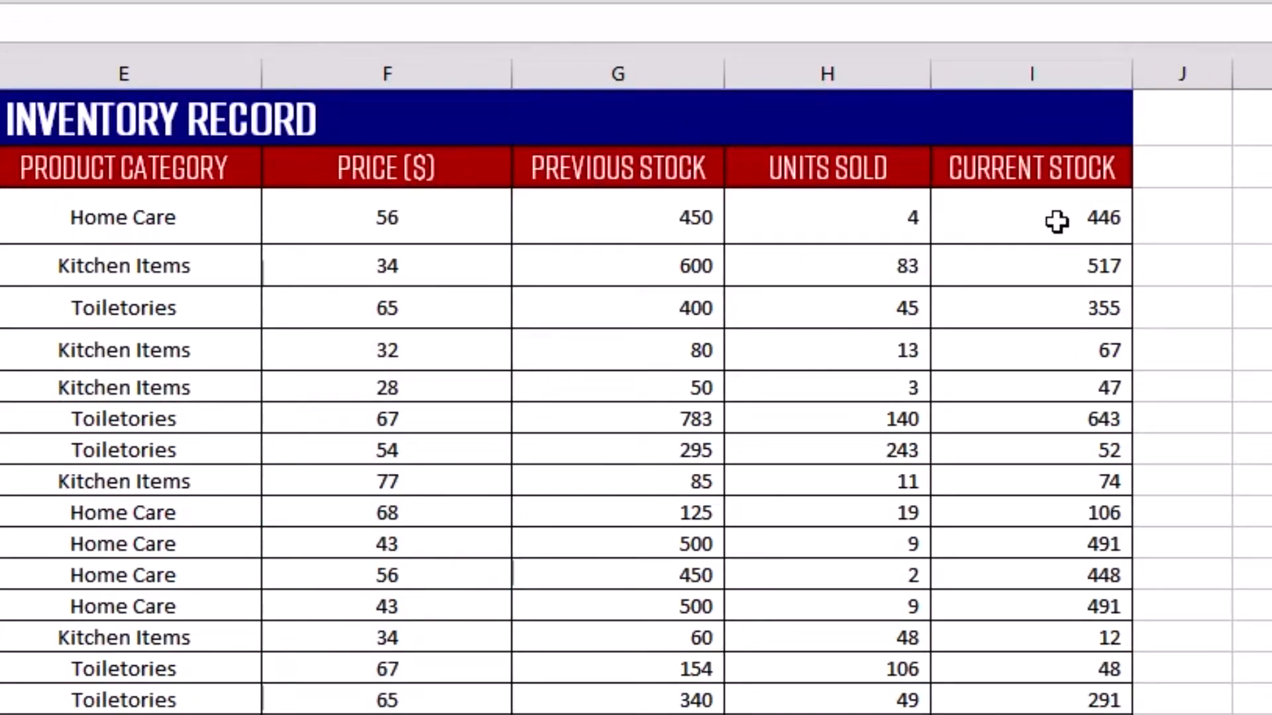
left_click_drag(1053, 218, 1053, 712)
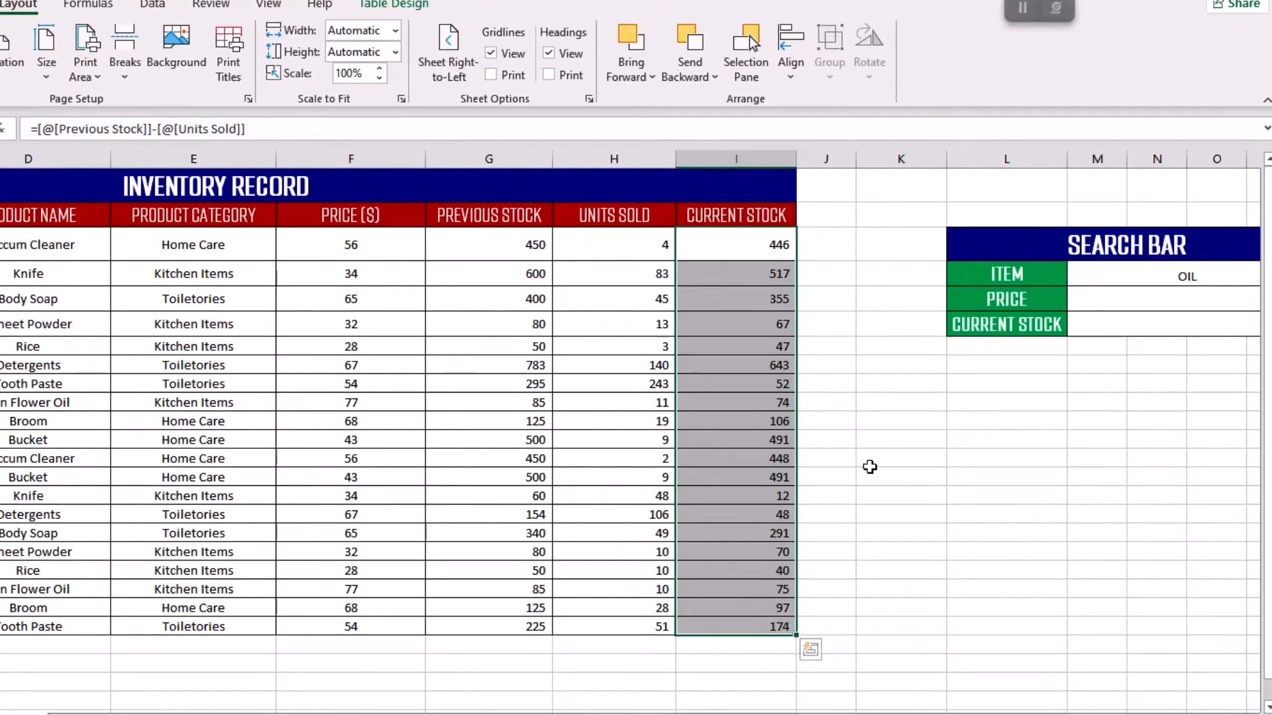
left_click(993, 272)
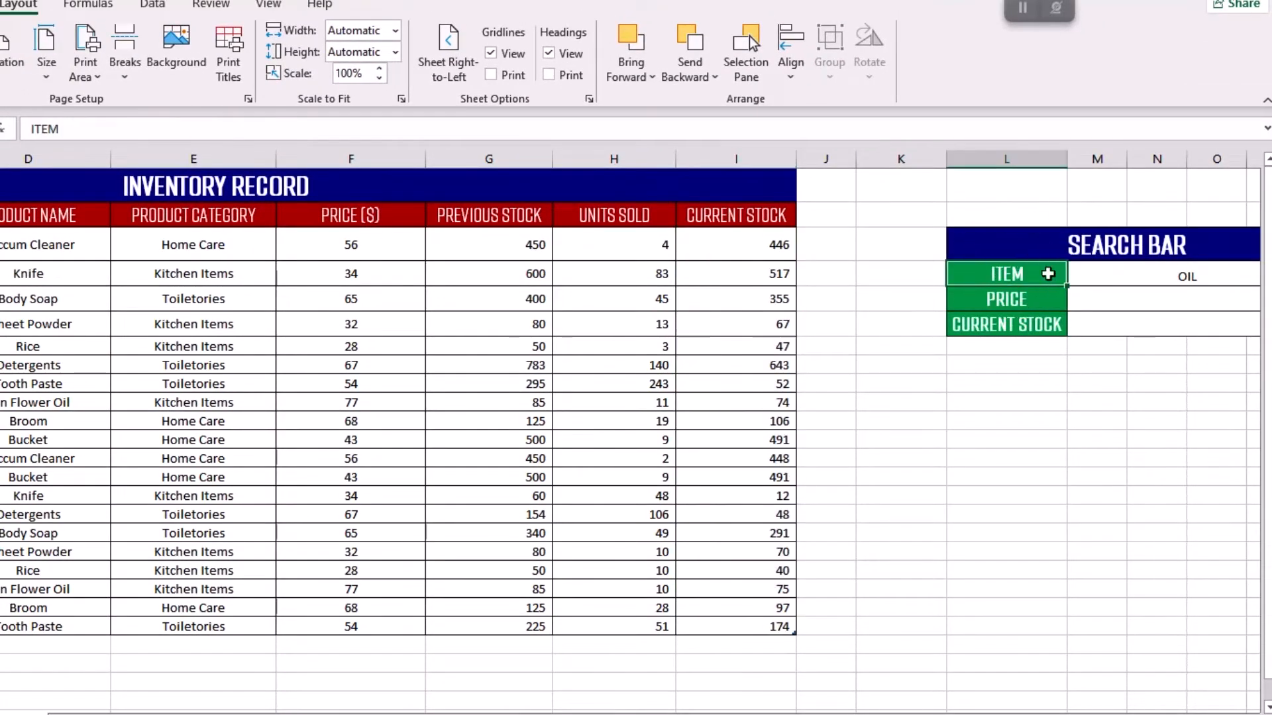
left_click(1151, 275)
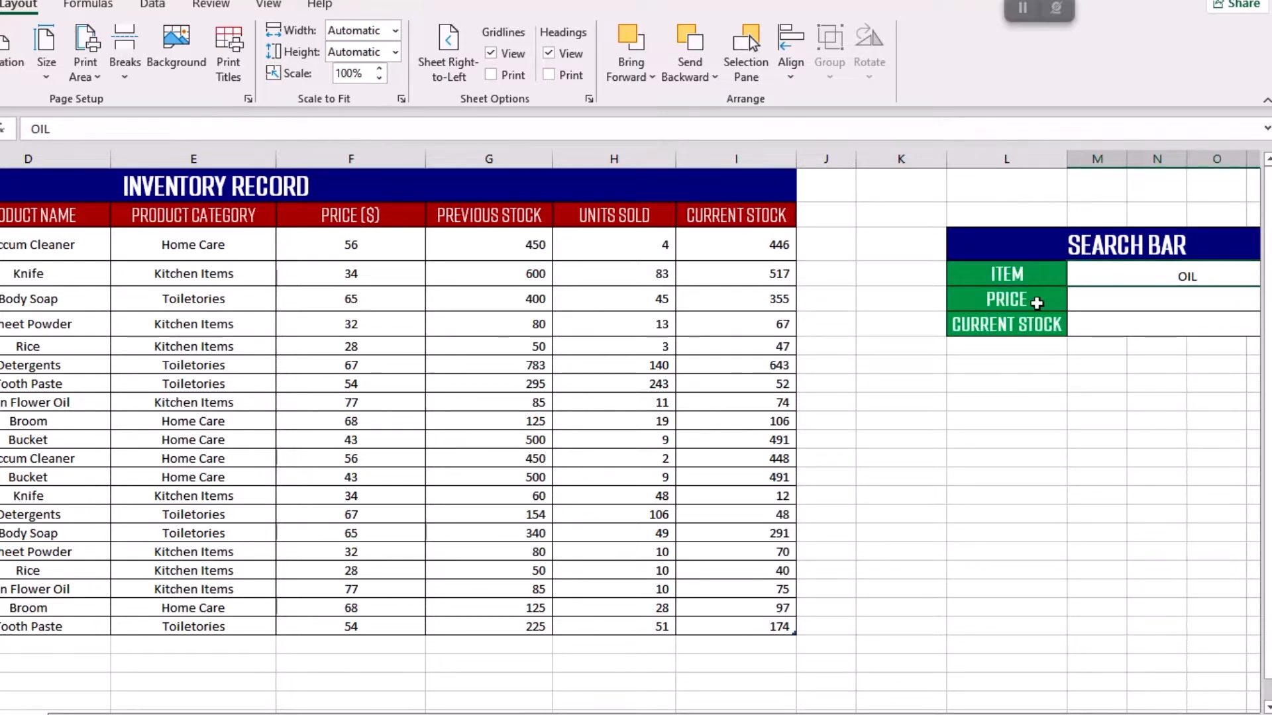
left_click(1012, 299)
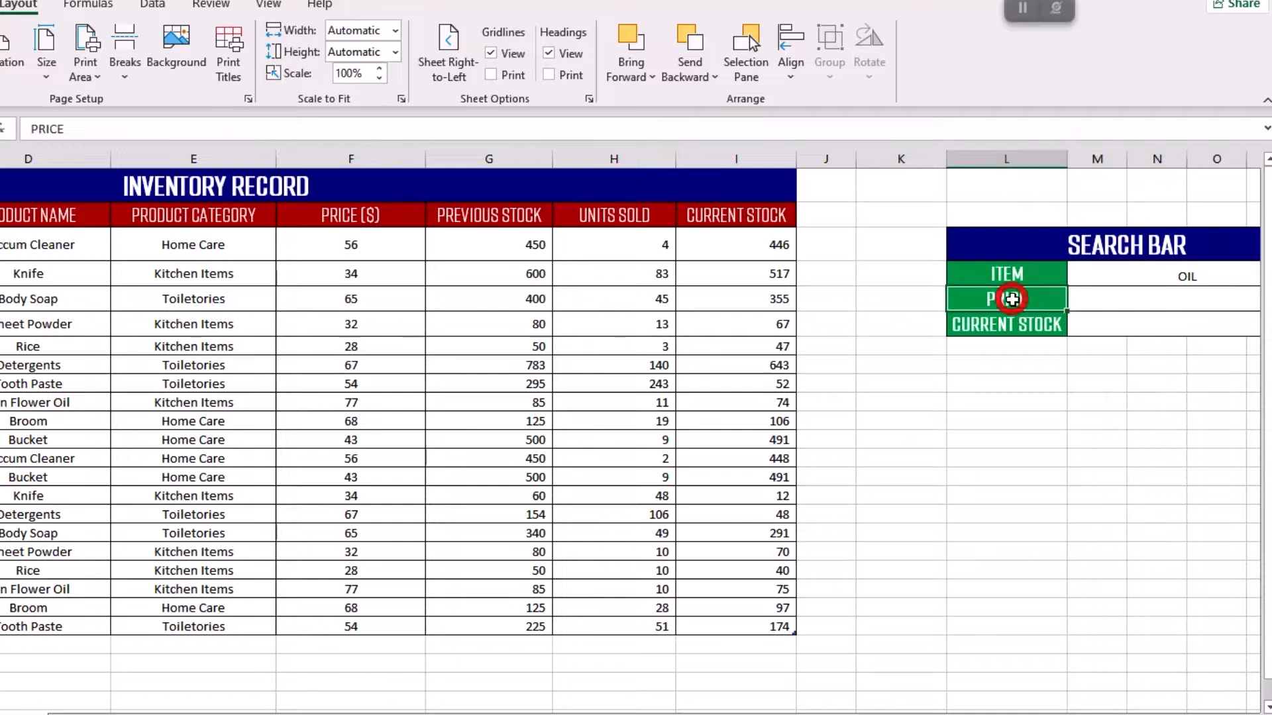
left_click_drag(378, 241, 378, 625)
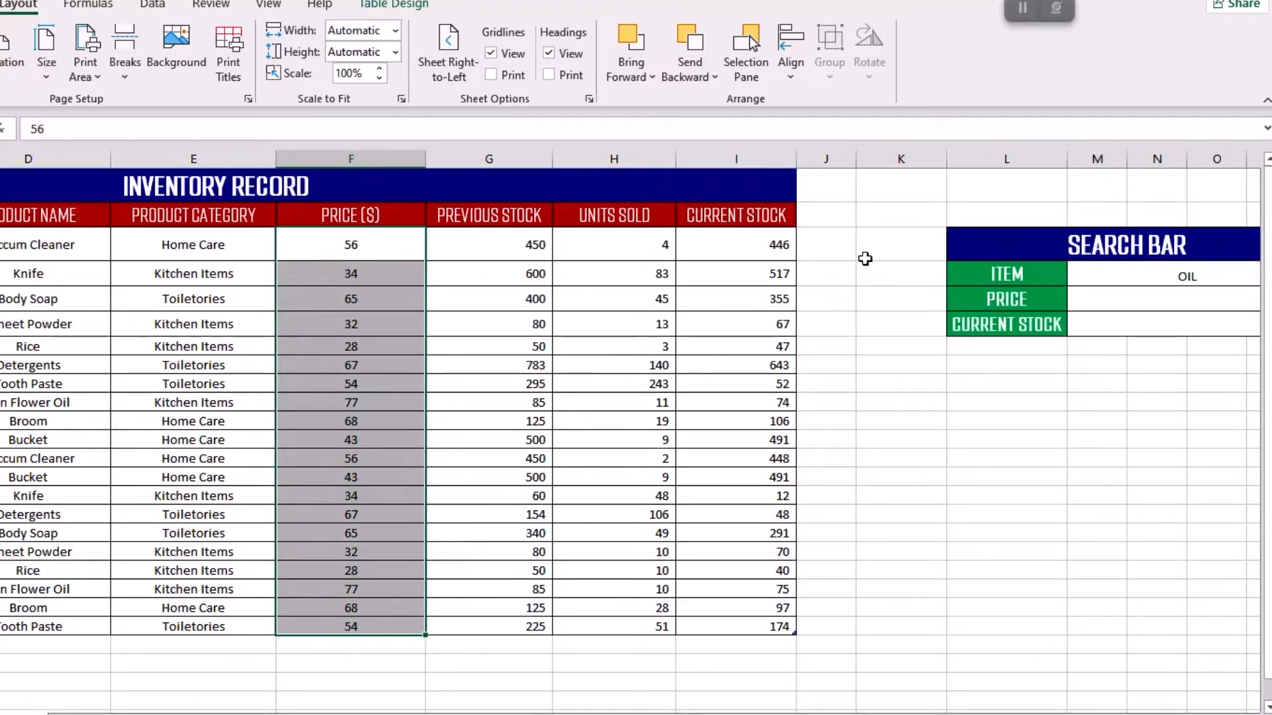
left_click_drag(760, 240, 726, 630)
Start an XLOOKUP formula in the search bar's PRICE cell, using item cell M4 as the lookup value.
left_click(1096, 300)
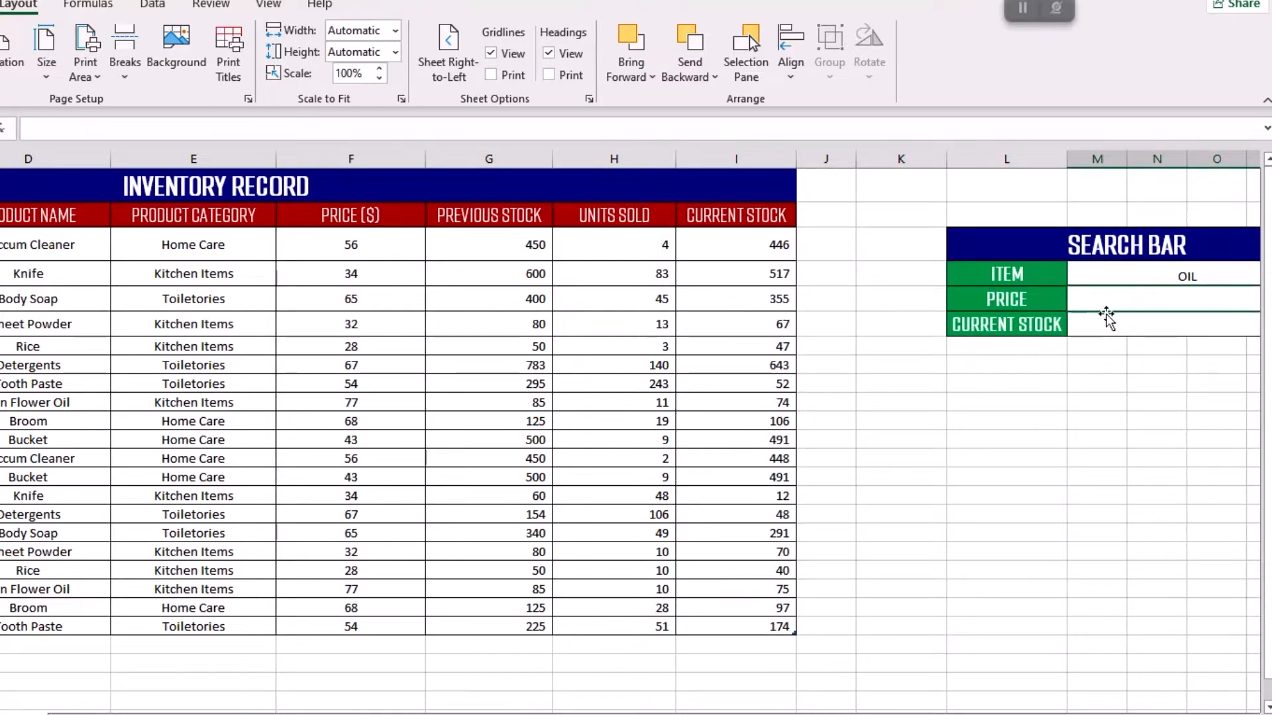
left_click(1104, 306)
scroll(629, 431, "right", 3)
double_click(690, 305)
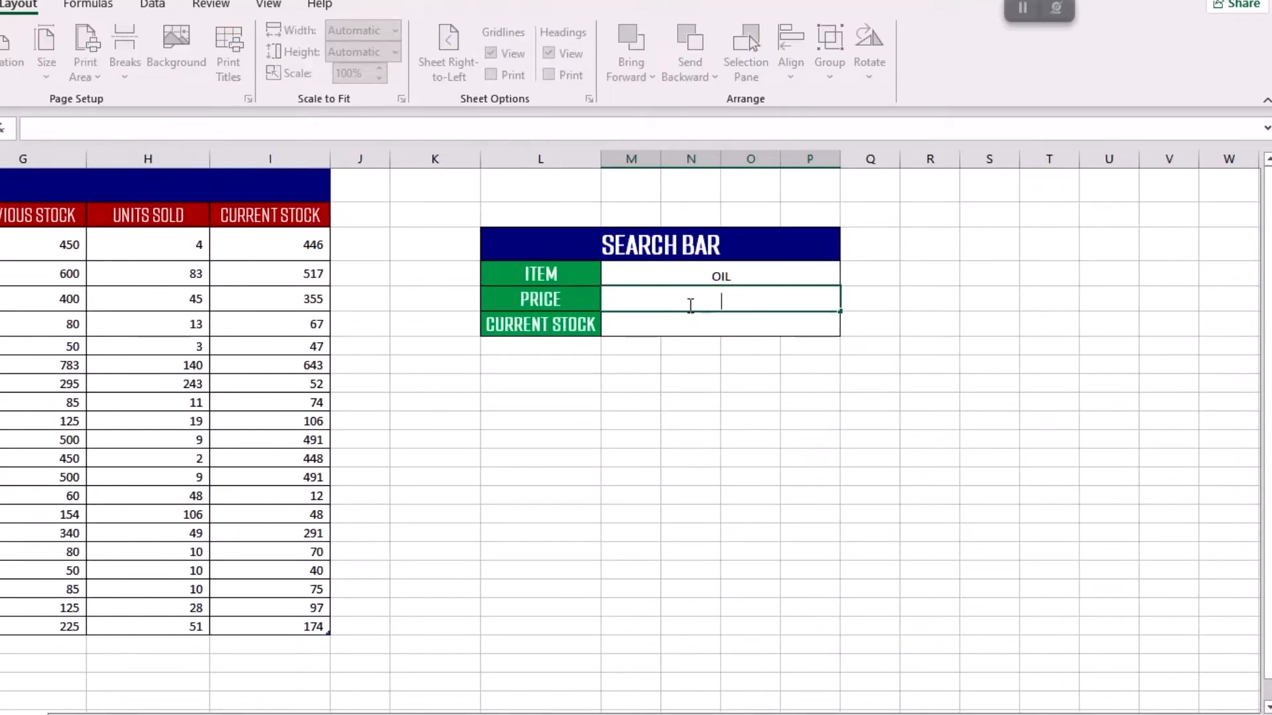
type("=")
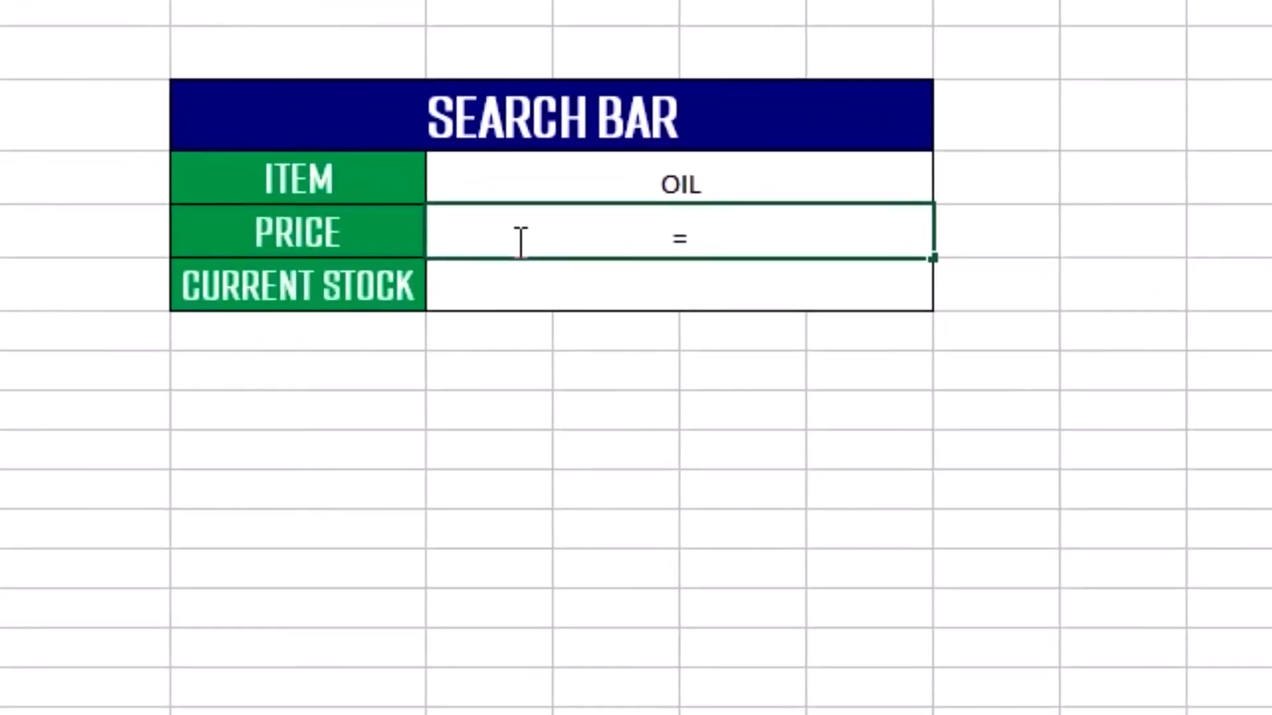
type("XLOO")
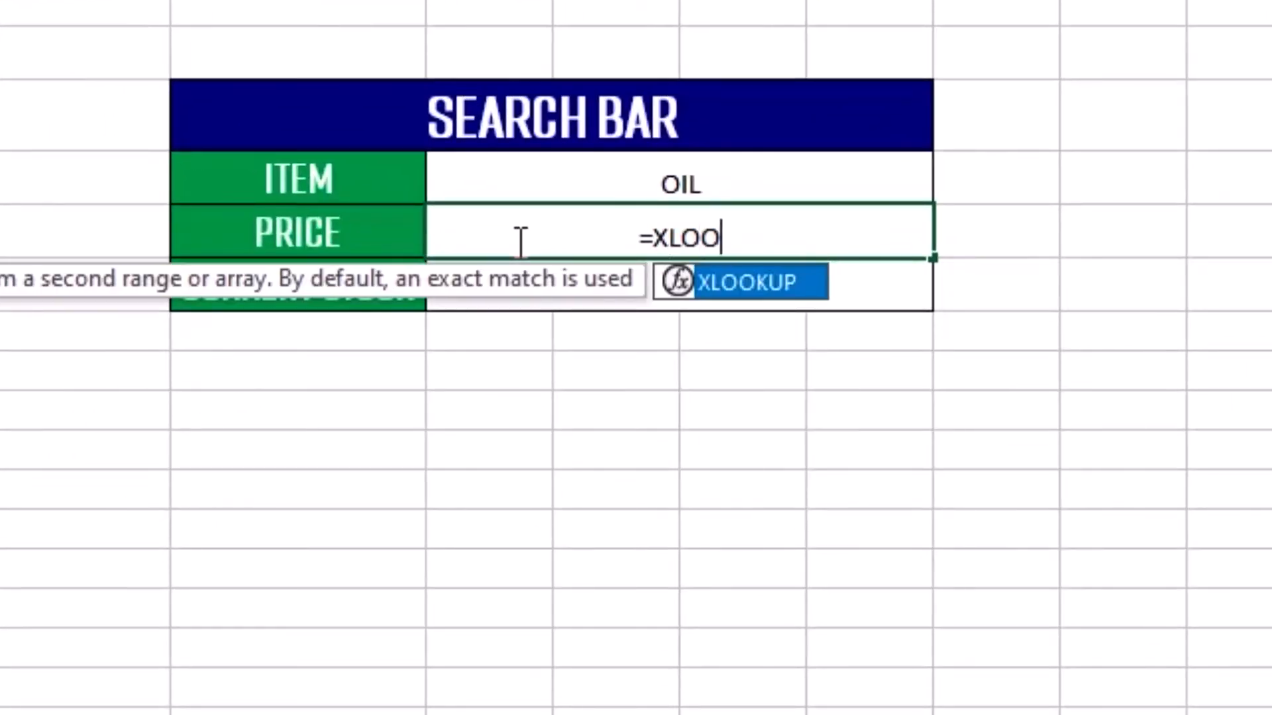
double_click(766, 285)
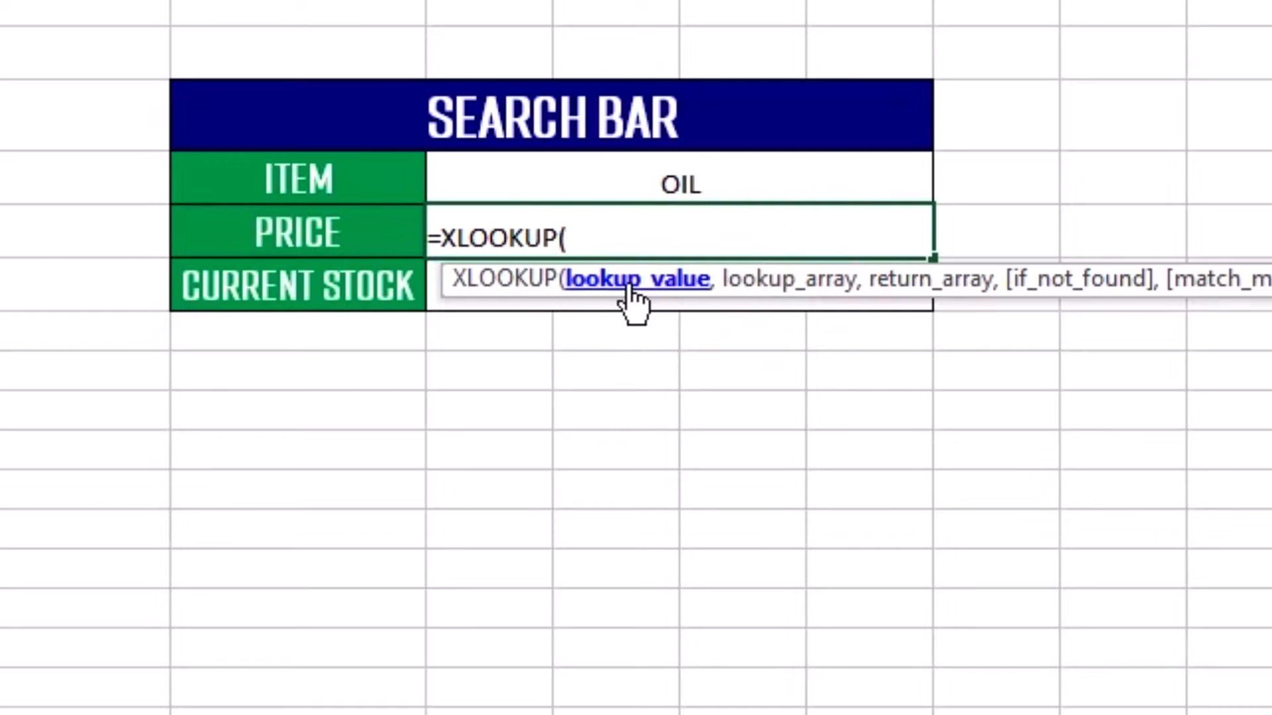
left_click(685, 173)
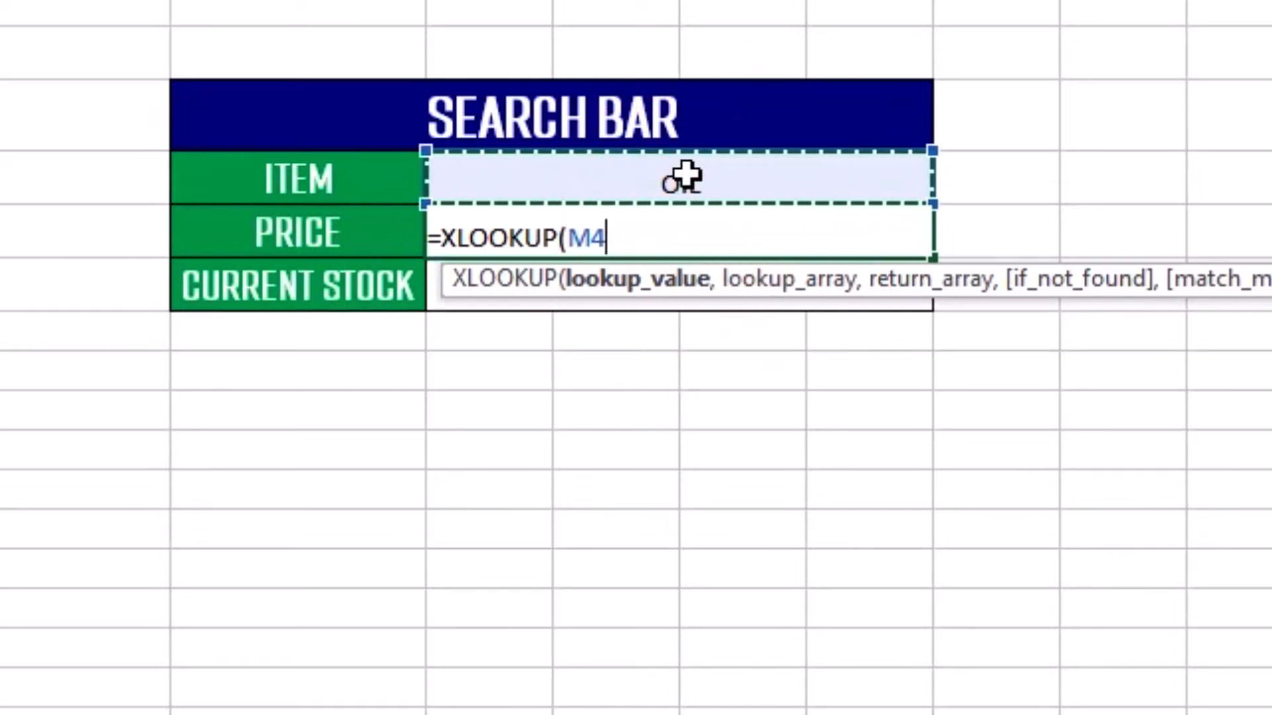
type(",")
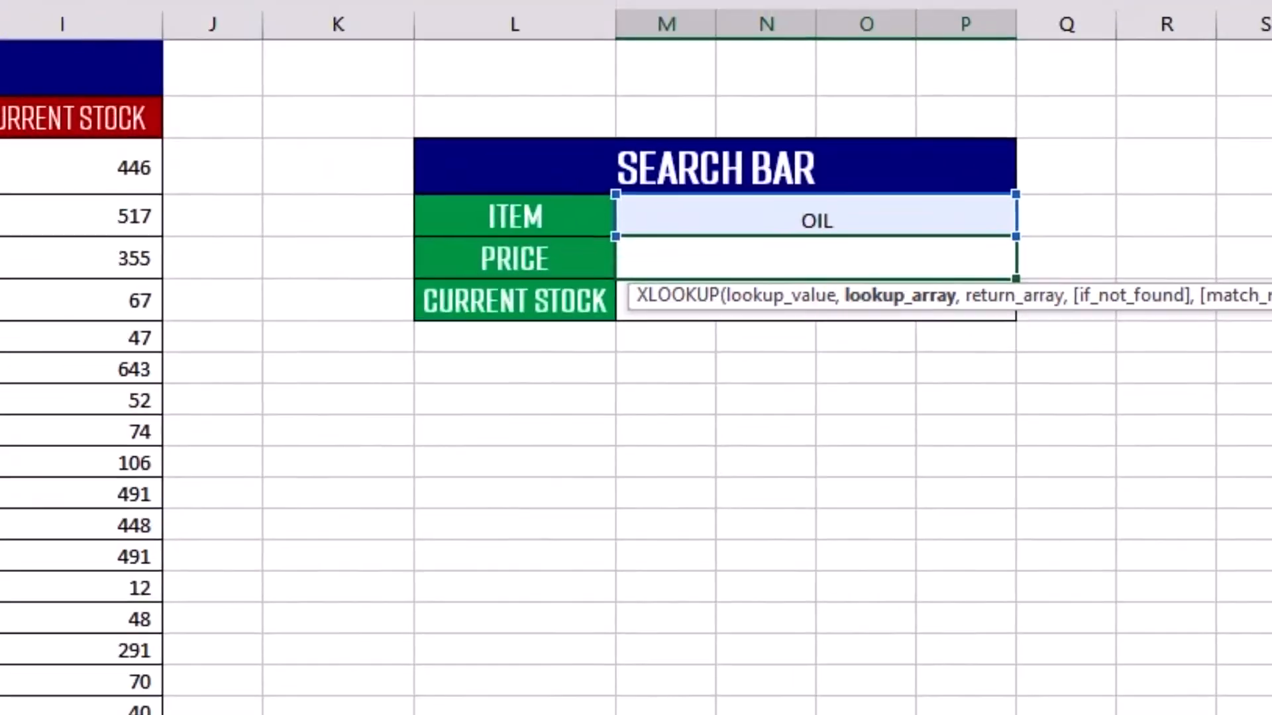
Set the formula's lookup array to the Product Name column of the inventory table.
scroll(636, 397, "left", 5)
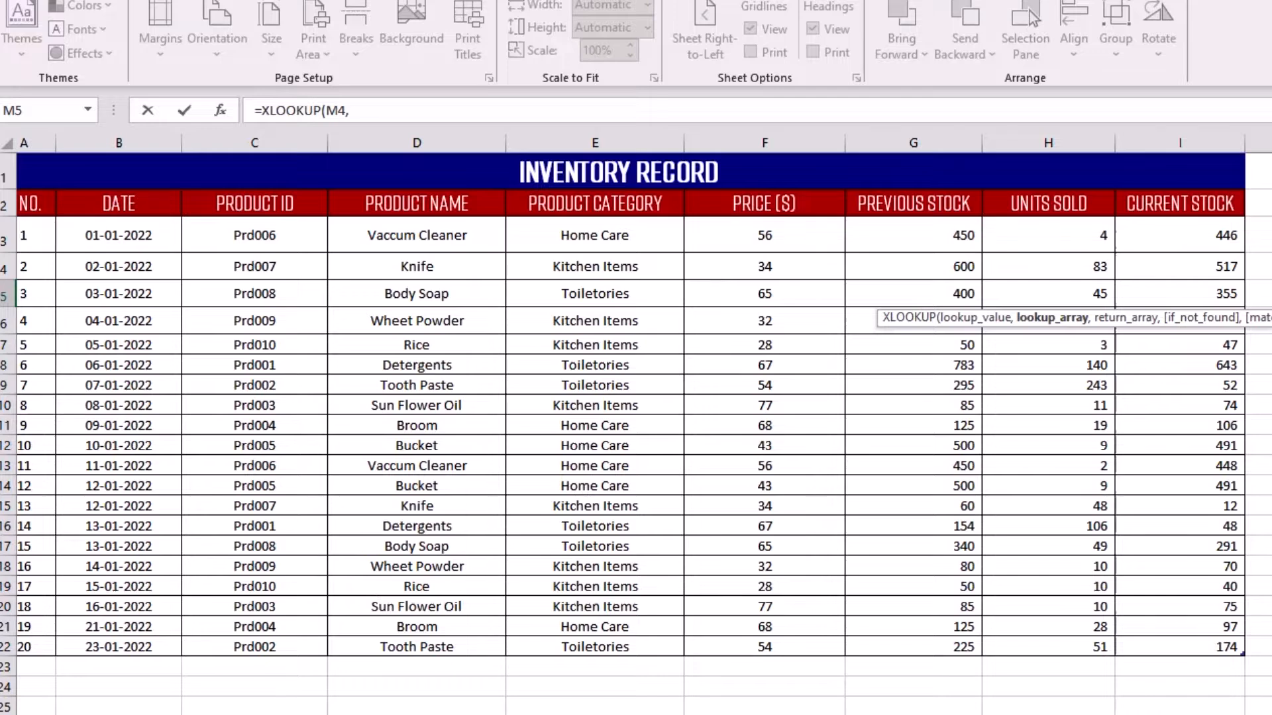
scroll(361, 411, "left", 1)
left_click_drag(440, 244, 435, 646)
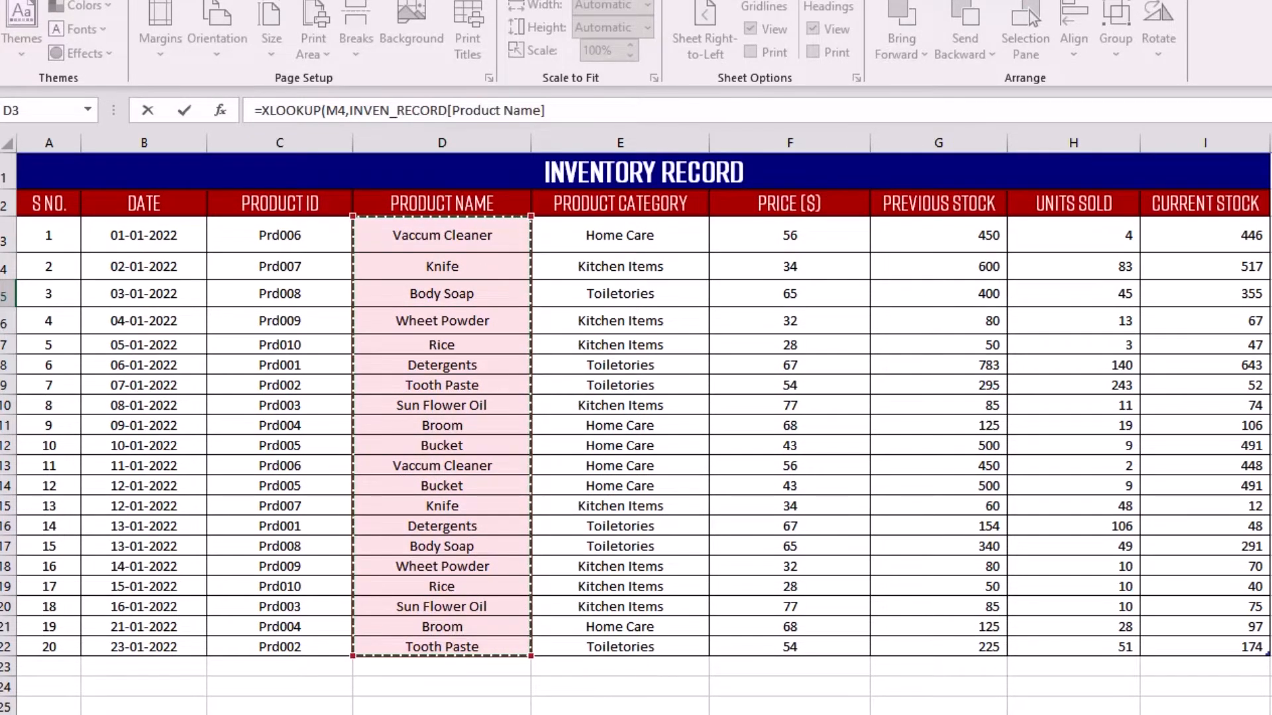
scroll(635, 397, "right", 3)
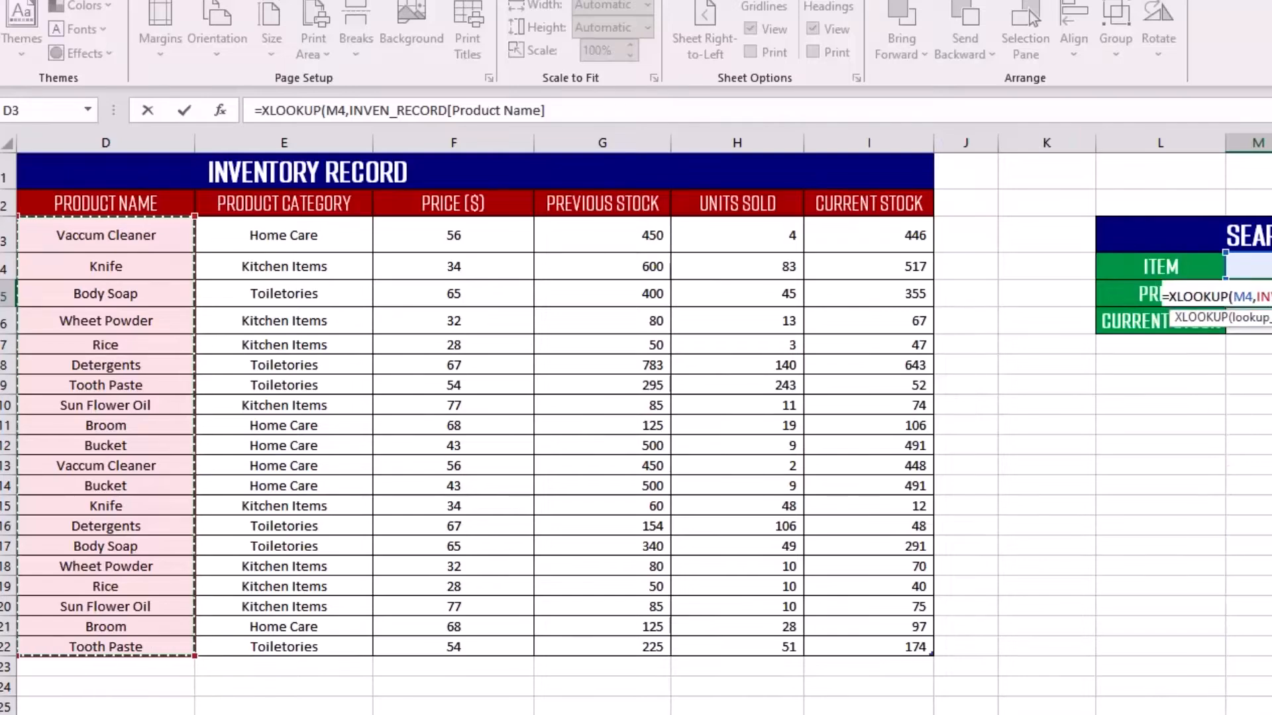
type(",")
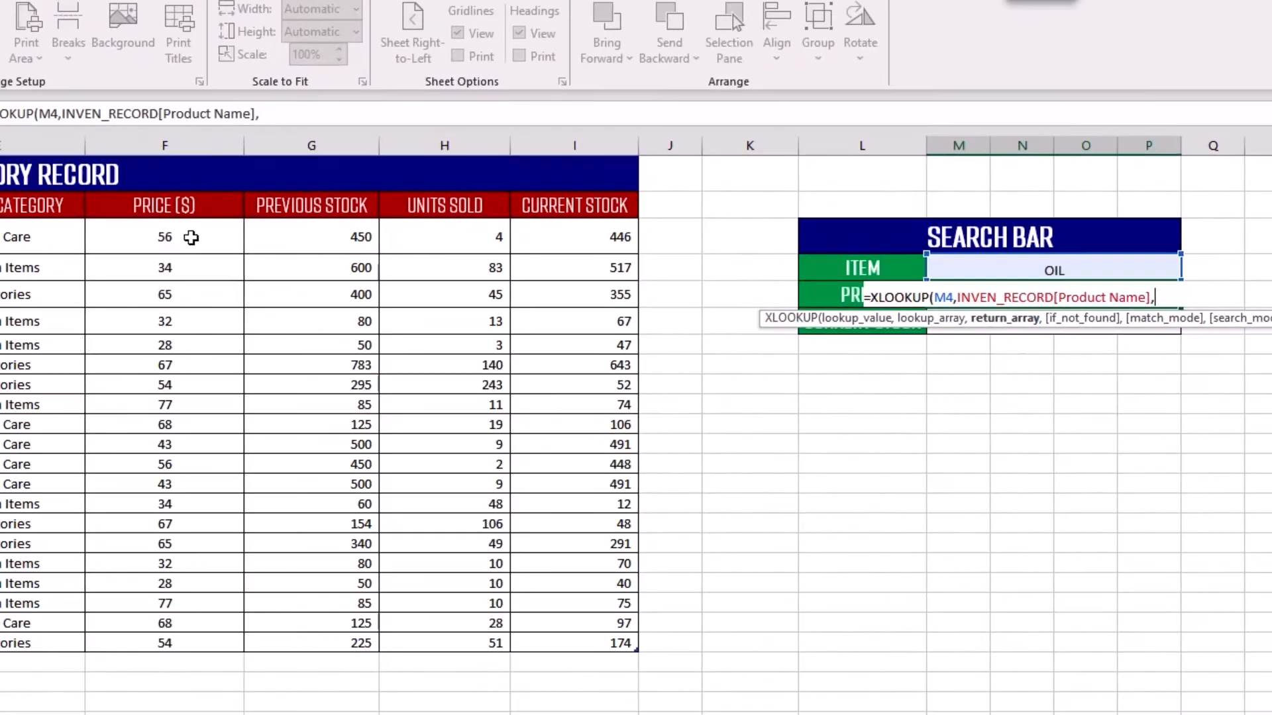
Set the return array to the table's PRICE ($) column and complete the formula without optional arguments.
left_click_drag(174, 239, 195, 643)
type(",")
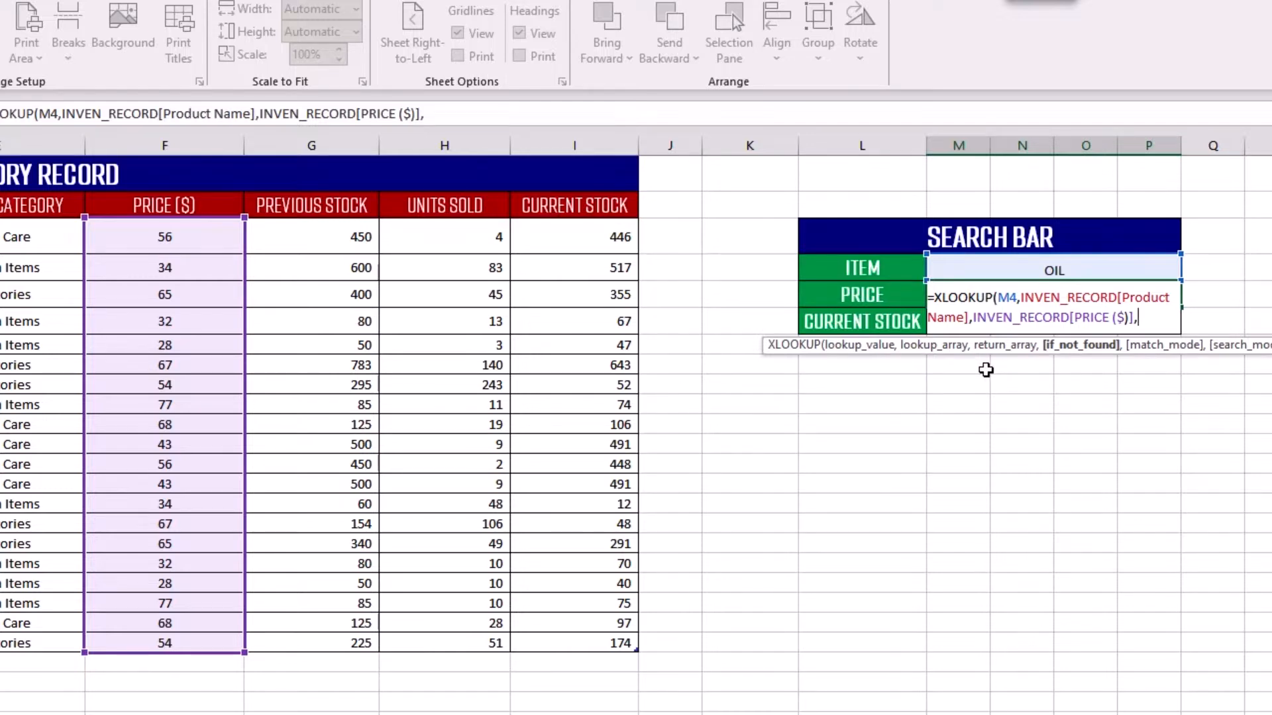
key("BackSpace")
type(")")
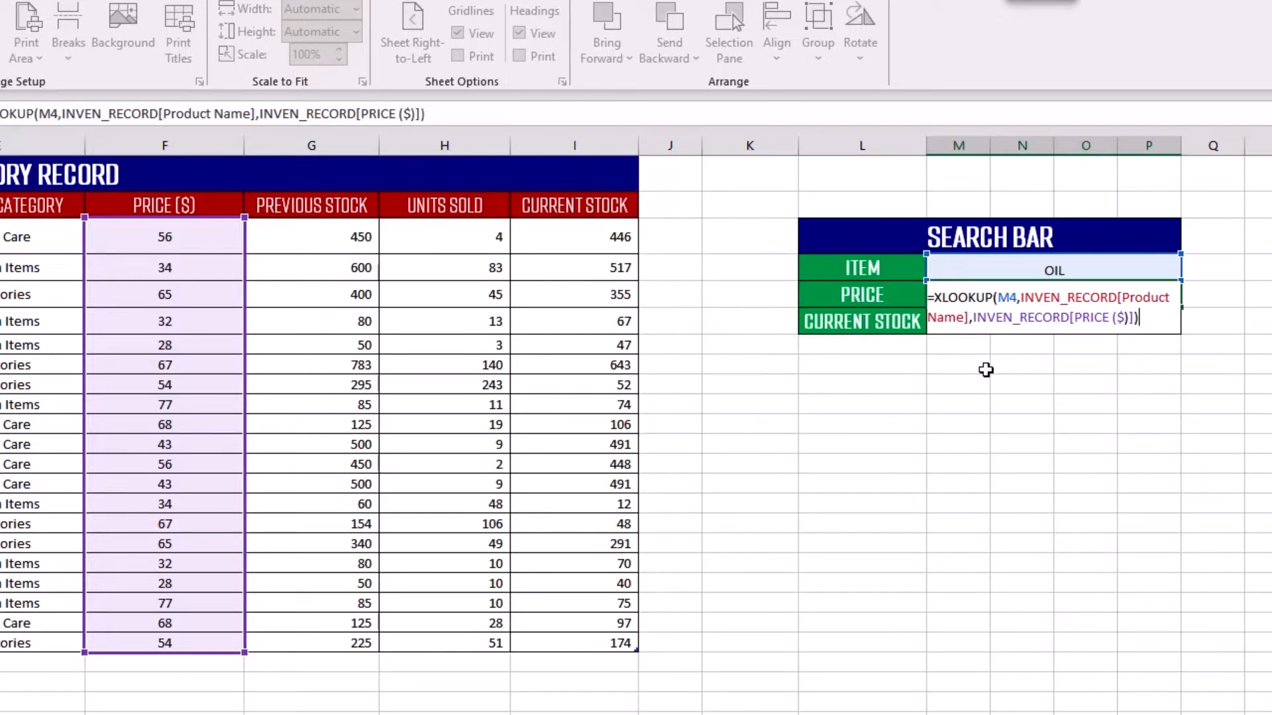
key("Return")
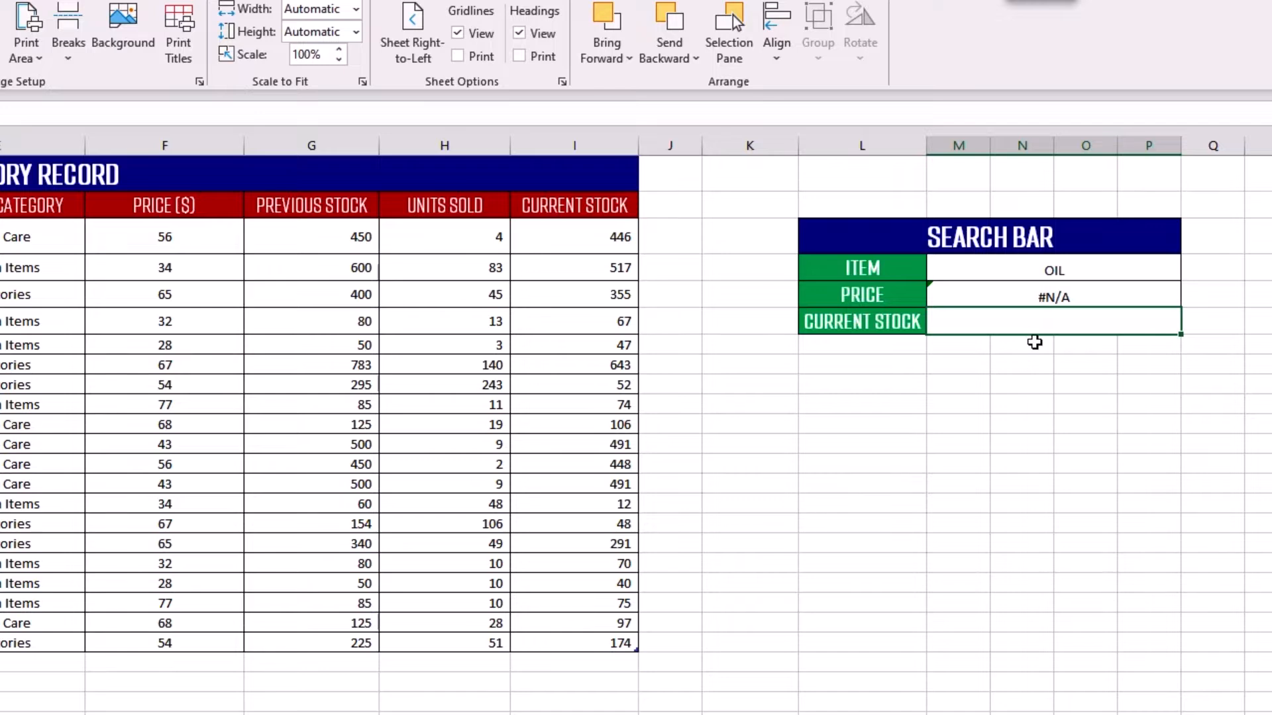
Review the table's product names and replace the search bar's item with Rice.
left_click(1072, 270)
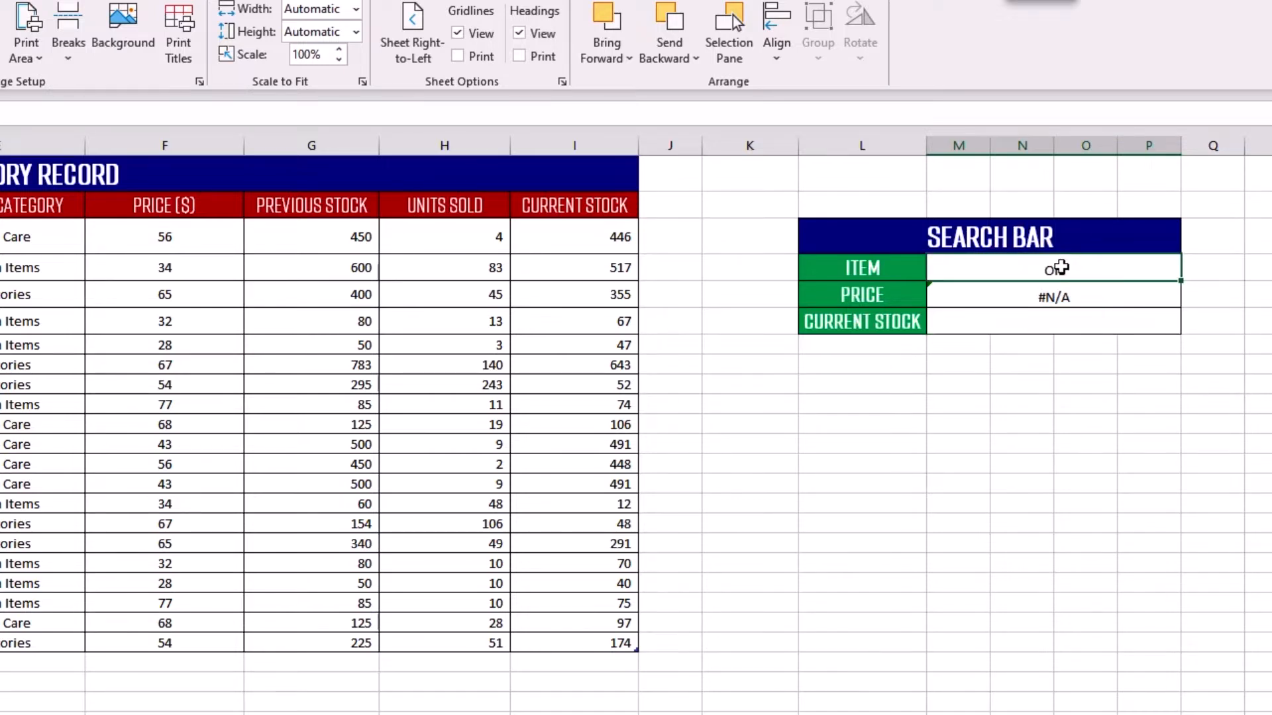
left_click_drag(93, 238, 101, 648)
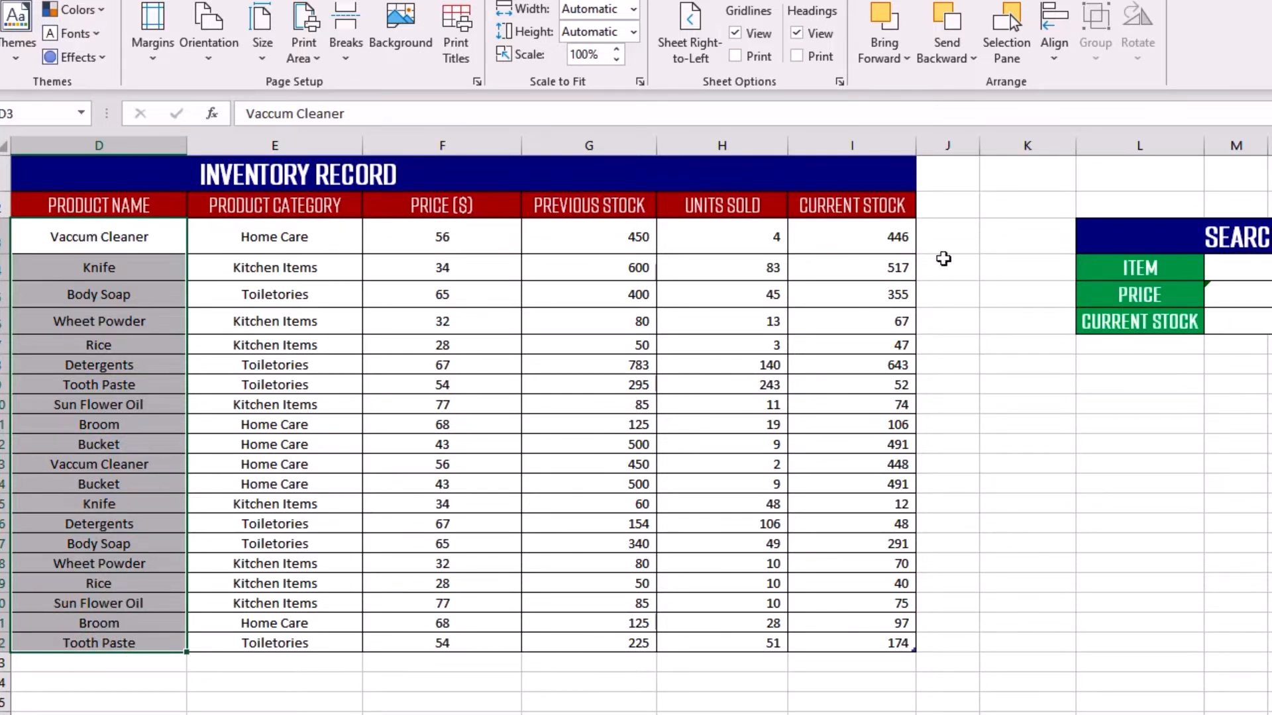
left_click(1222, 269)
type("OIL")
left_click_drag(1226, 268, 1148, 269)
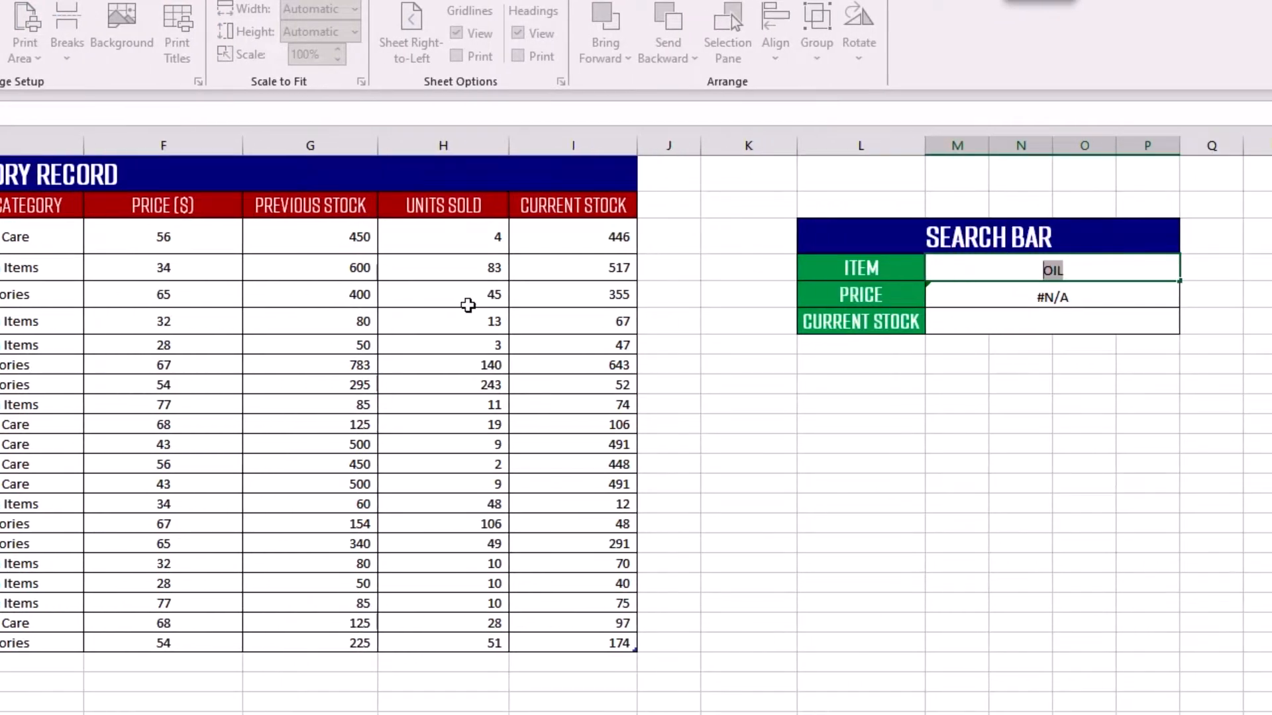
type("rICE")
key("Return")
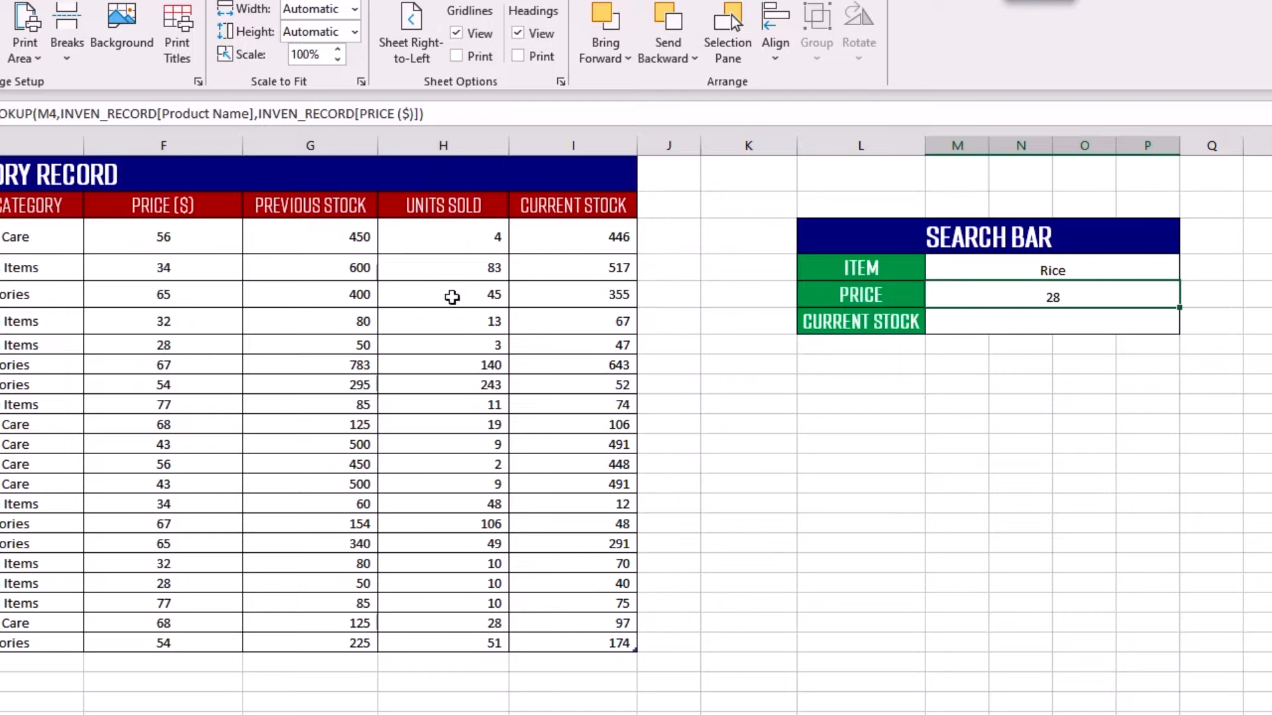
Check the price in the Rice row of the inventory table and undo the search bar's item change.
left_click(36, 341)
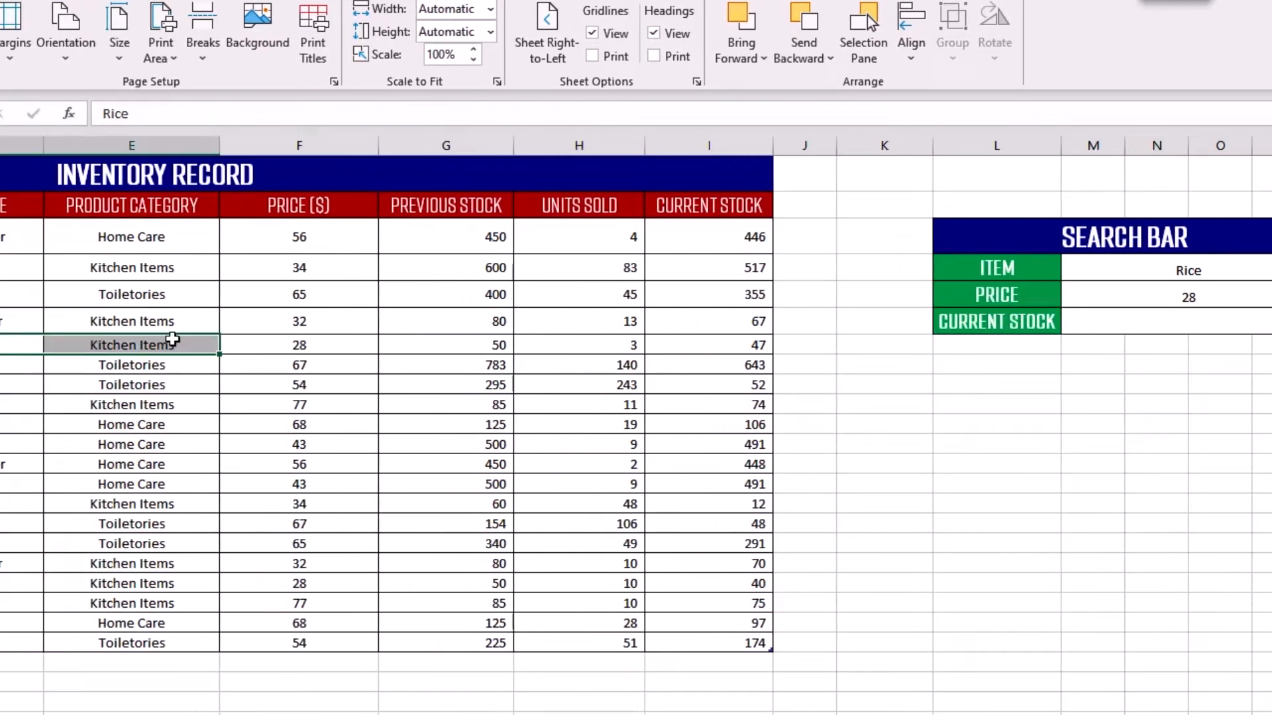
left_click_drag(173, 340, 281, 343)
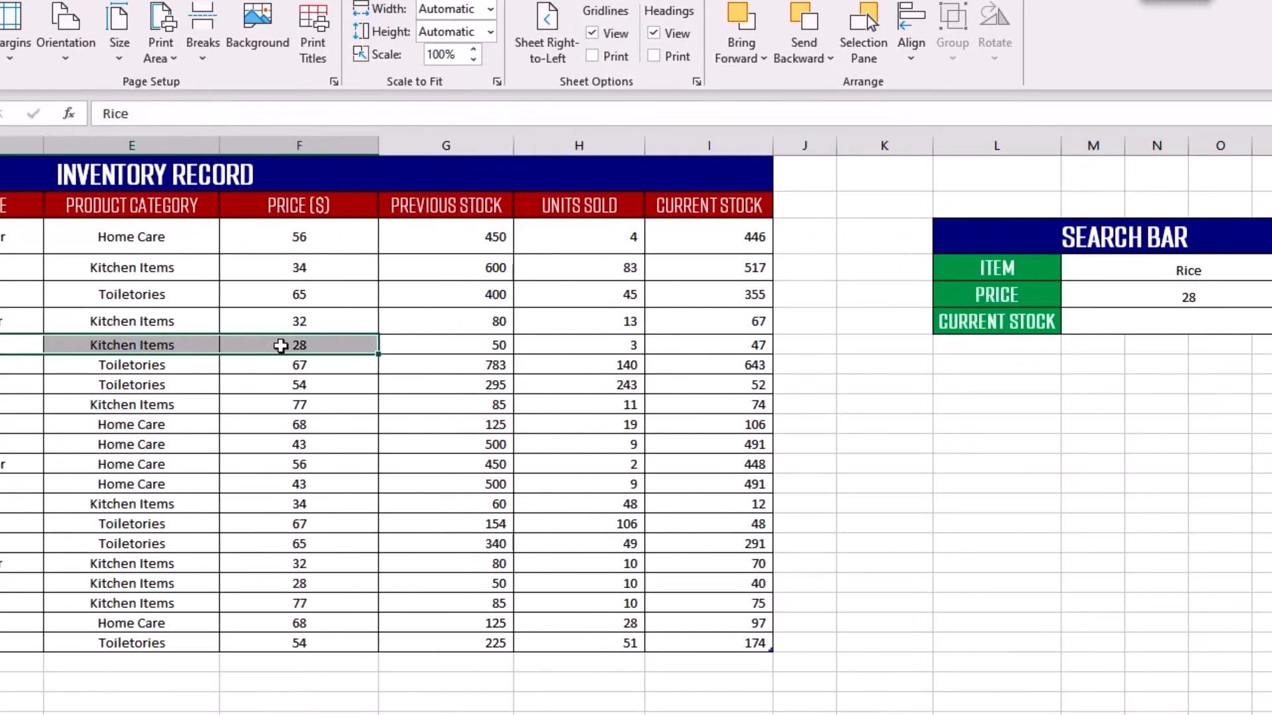
left_click(1145, 290)
key("ctrl+z")
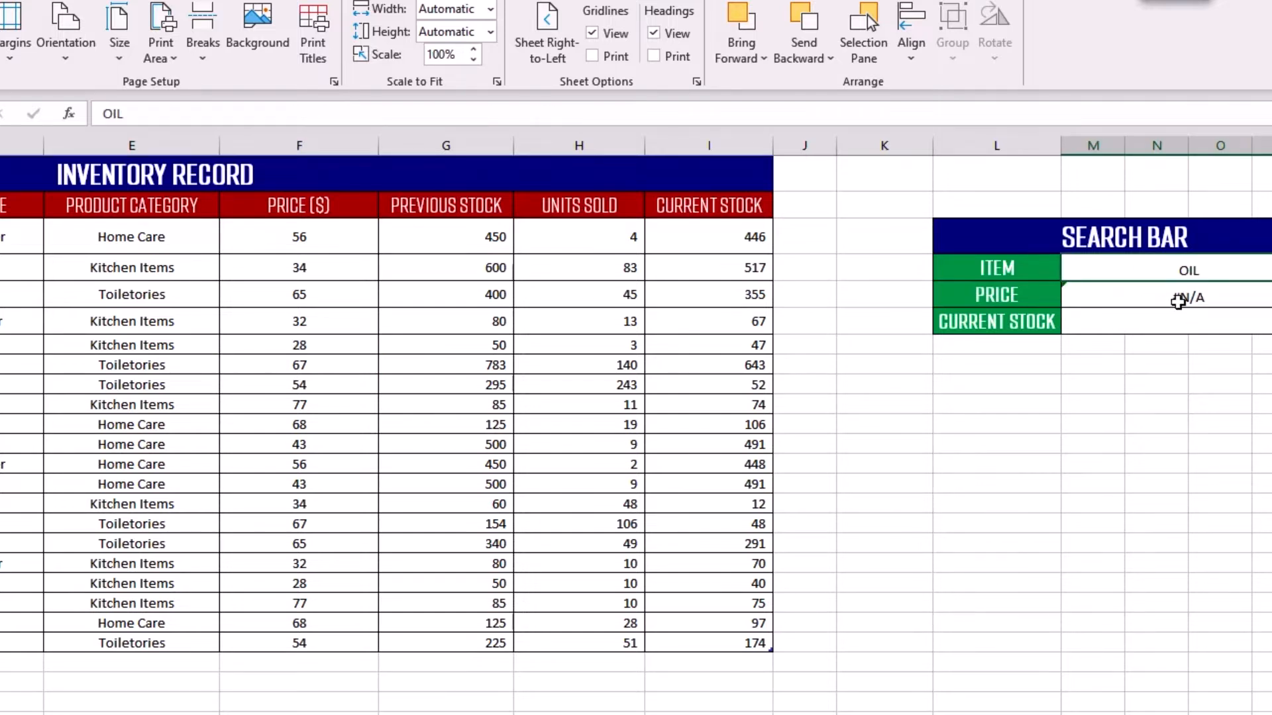
left_click(1184, 293)
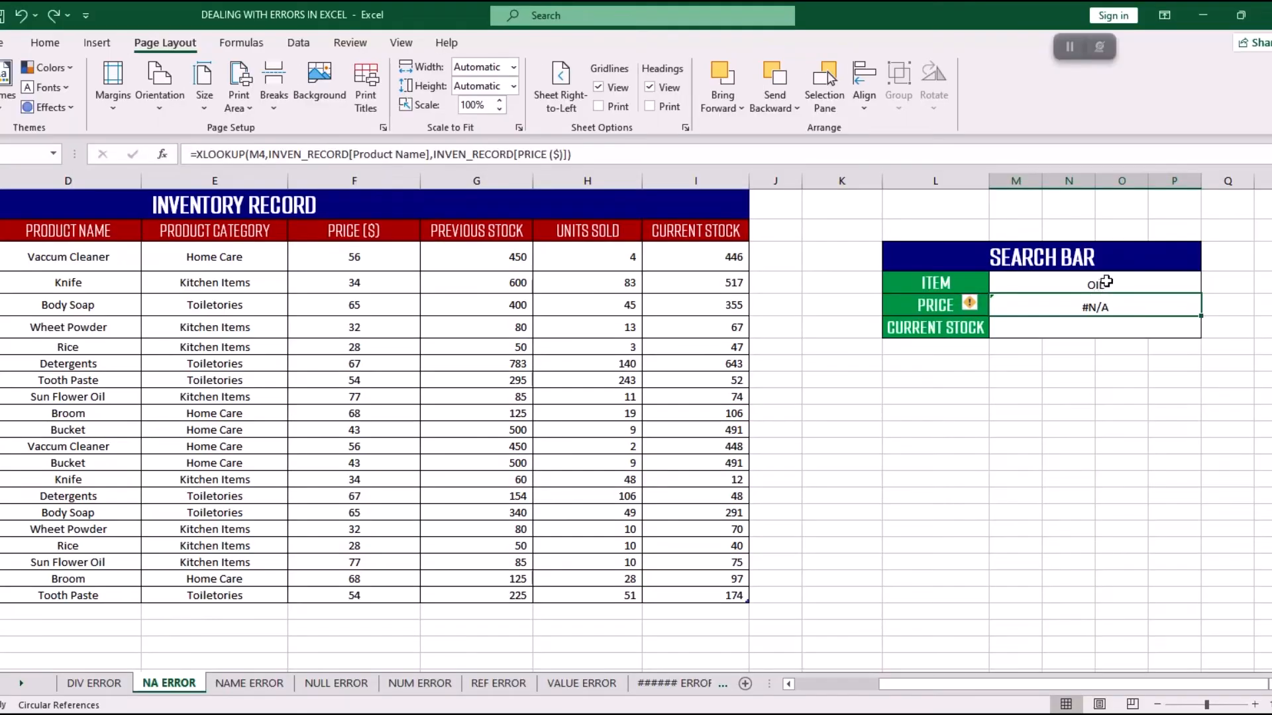
Wrap the XLOOKUP in the search bar's PRICE cell in an IFERROR function.
left_click(1189, 270)
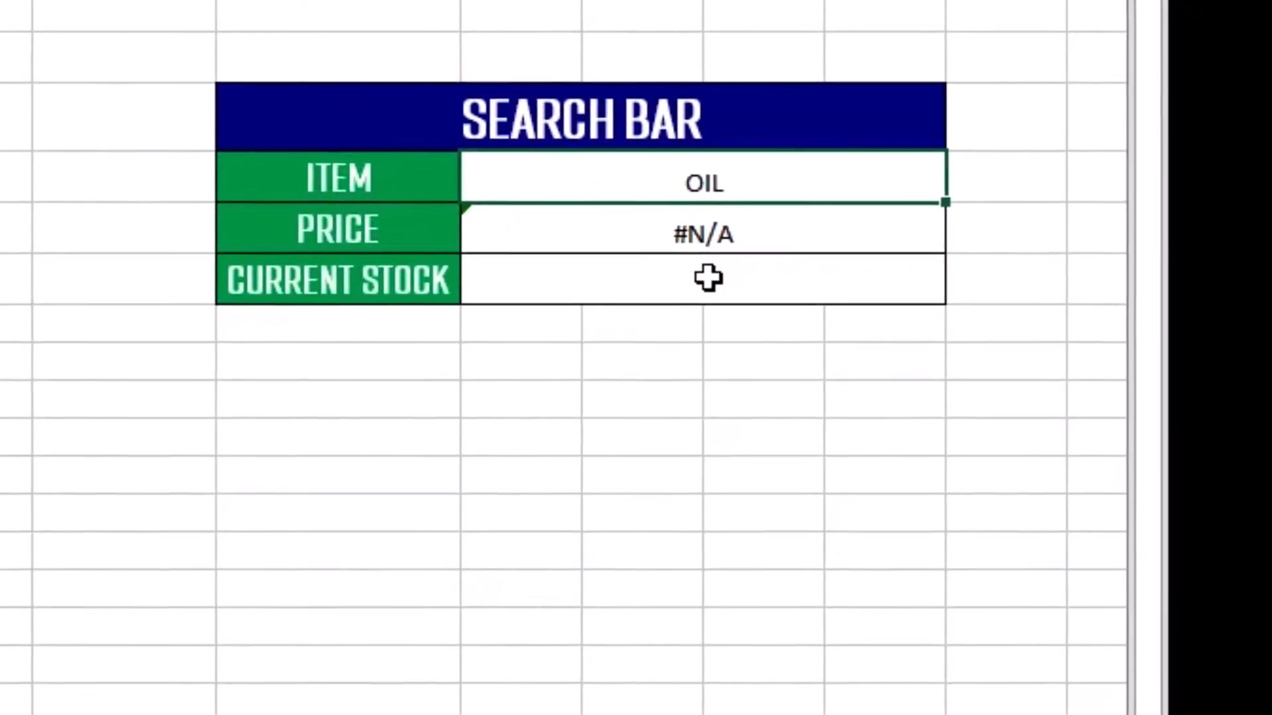
left_click(694, 228)
double_click(694, 227)
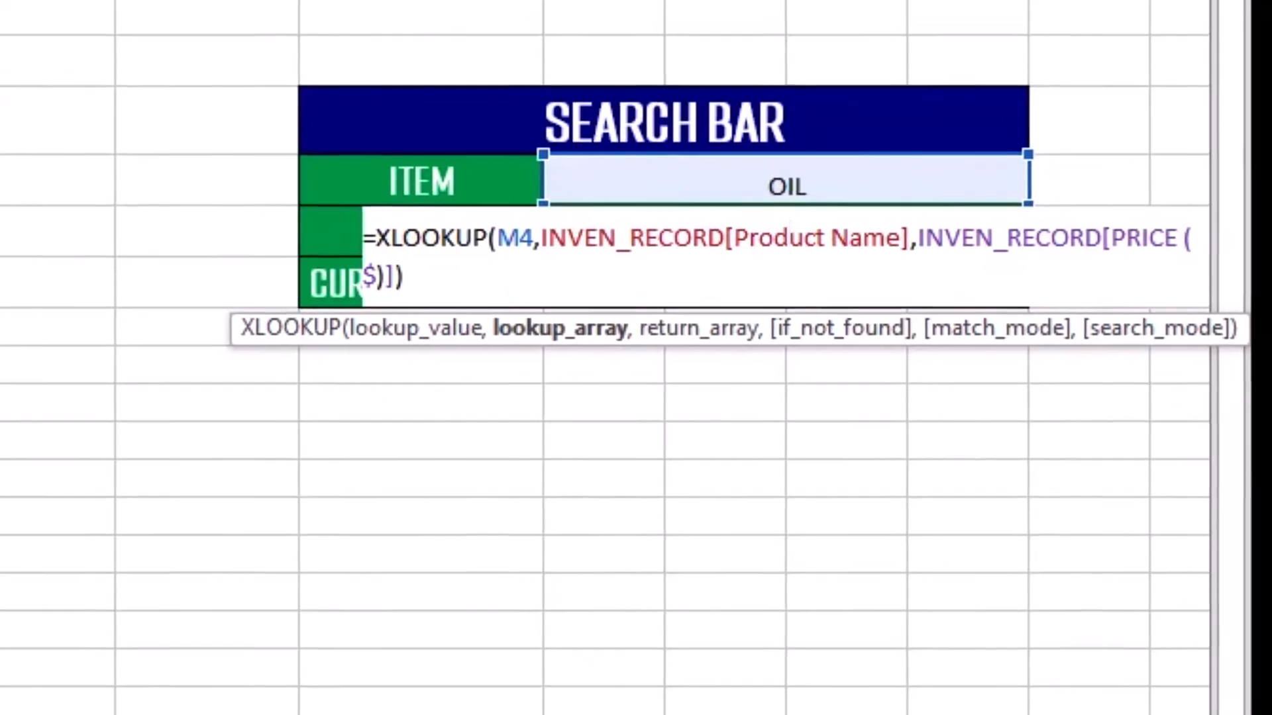
left_click(62, 129)
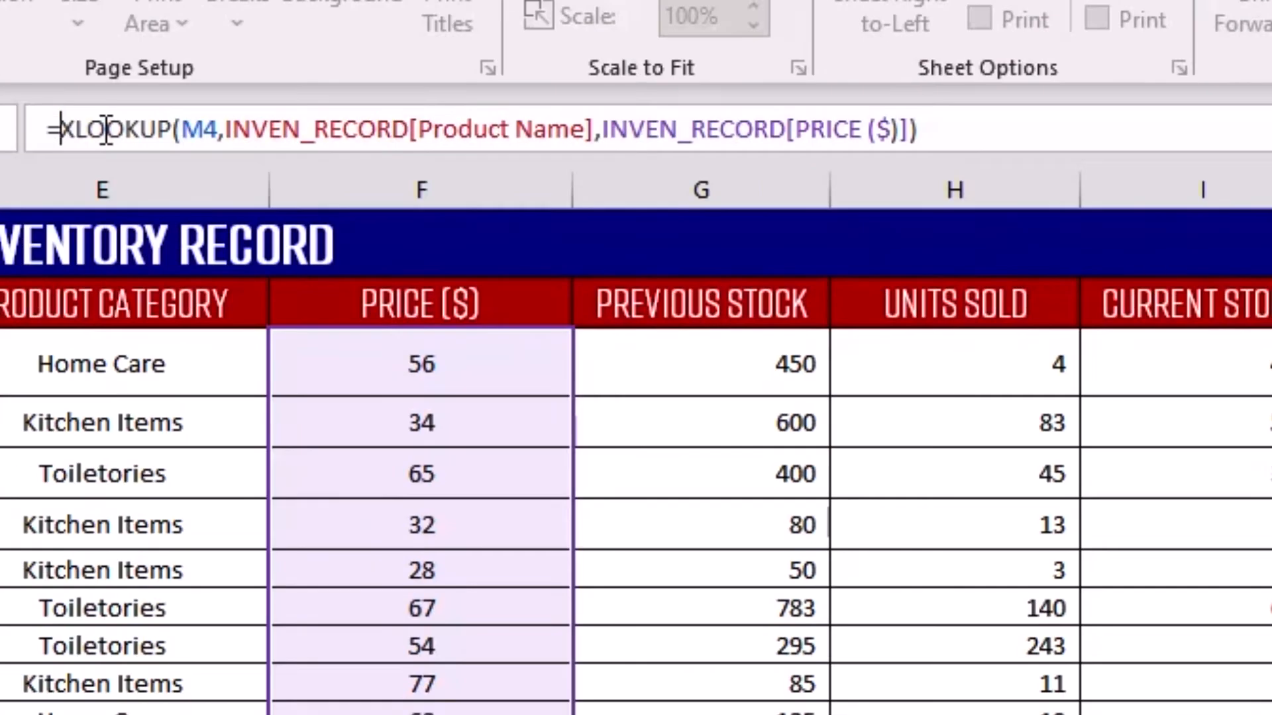
type("iferror")
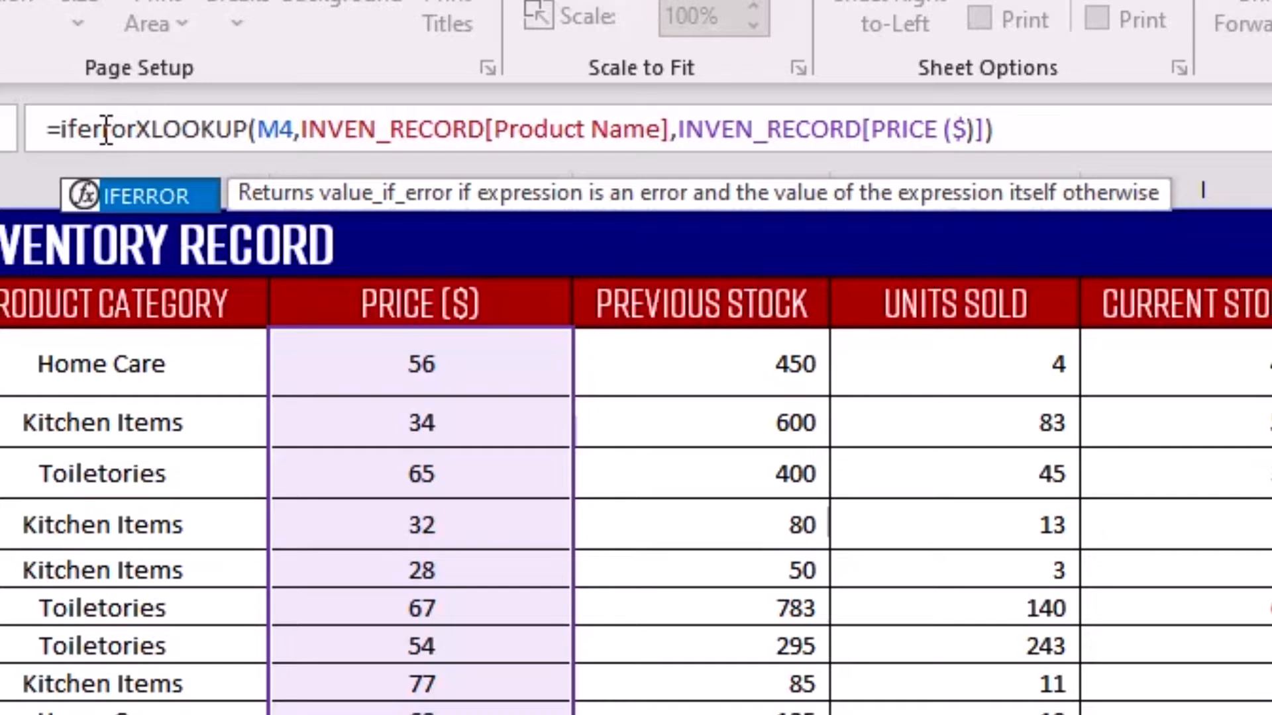
double_click(148, 194)
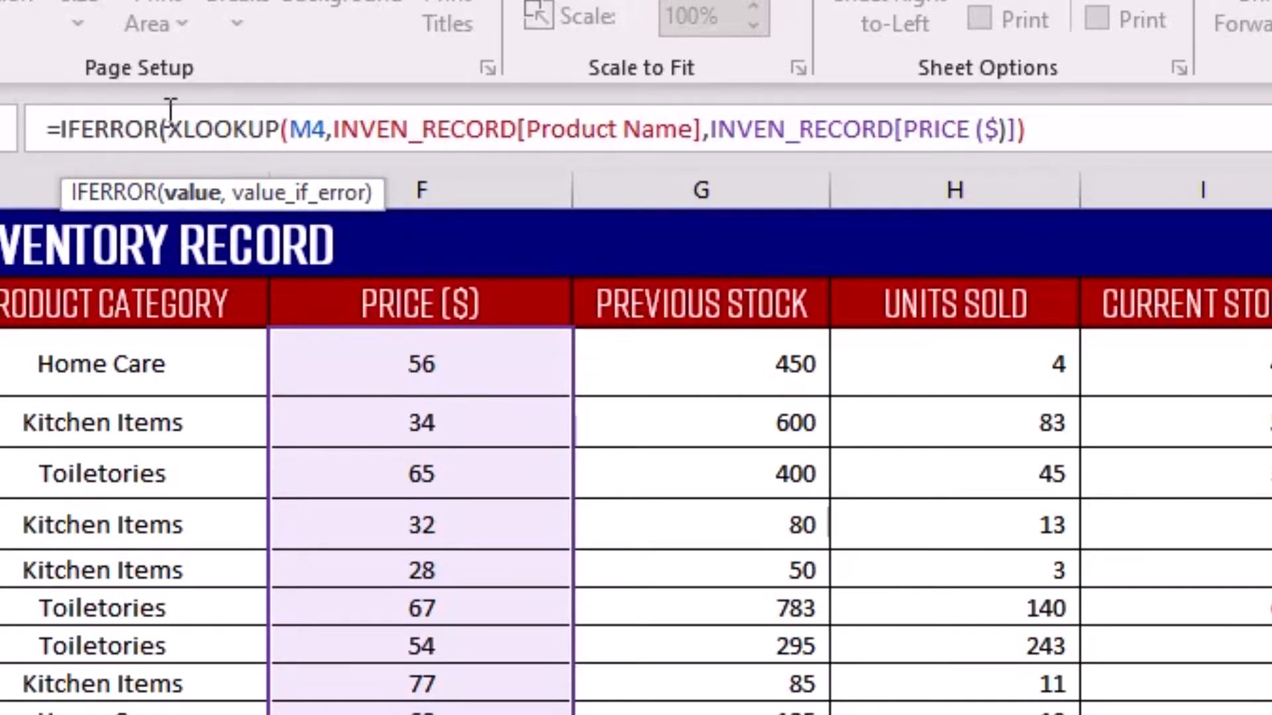
Set the price formula's value_if_error argument to "NOT AVAILABLE" and complete the formula.
left_click_drag(169, 129, 1042, 113)
left_click(1053, 117)
type(",")
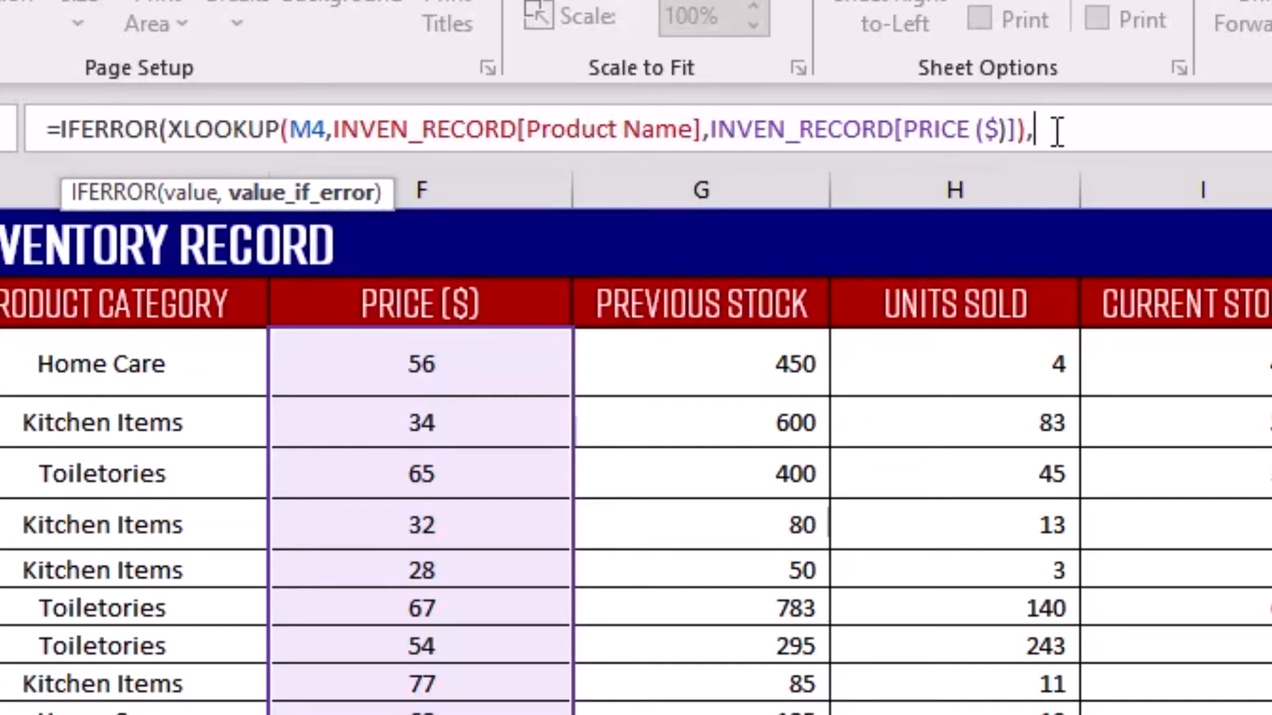
type("\"not")
key("BackSpace")
key("BackSpace")
key("BackSpace")
type("NOT AV")
key("BackSpace")
type("AI")
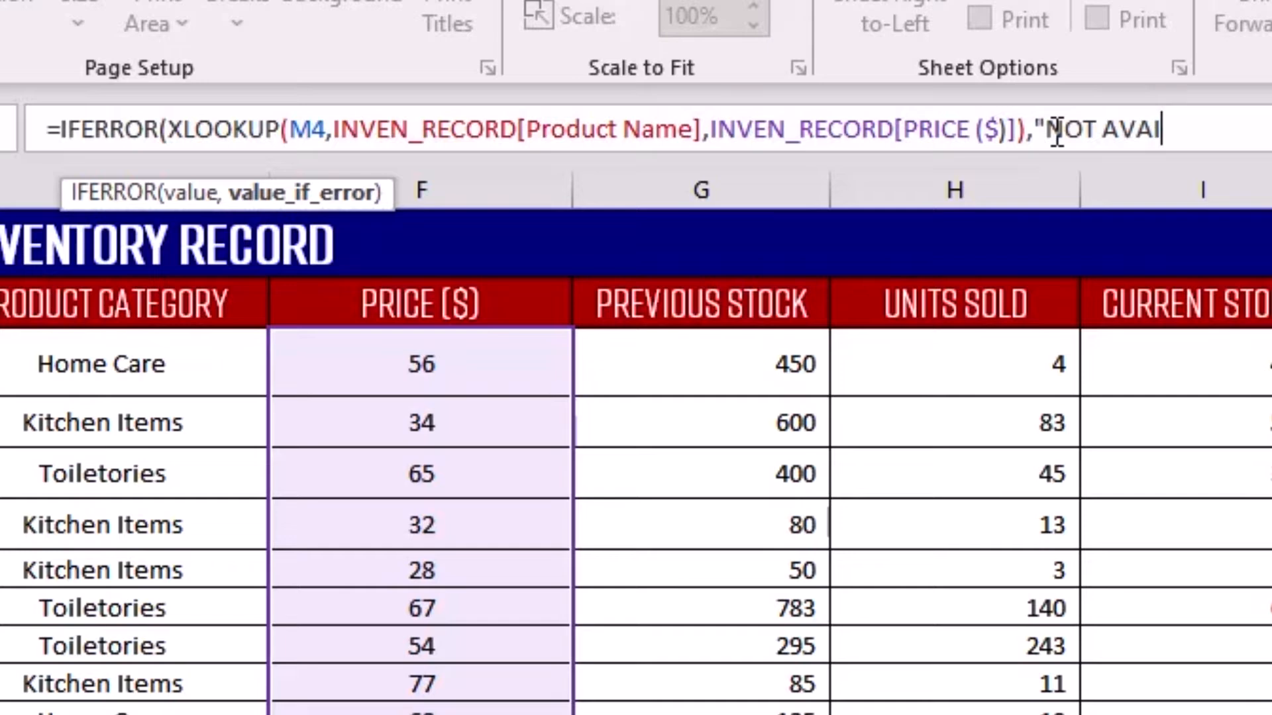
type("LB")
key("BackSpace")
key("BackSpace")
type("ABLE")
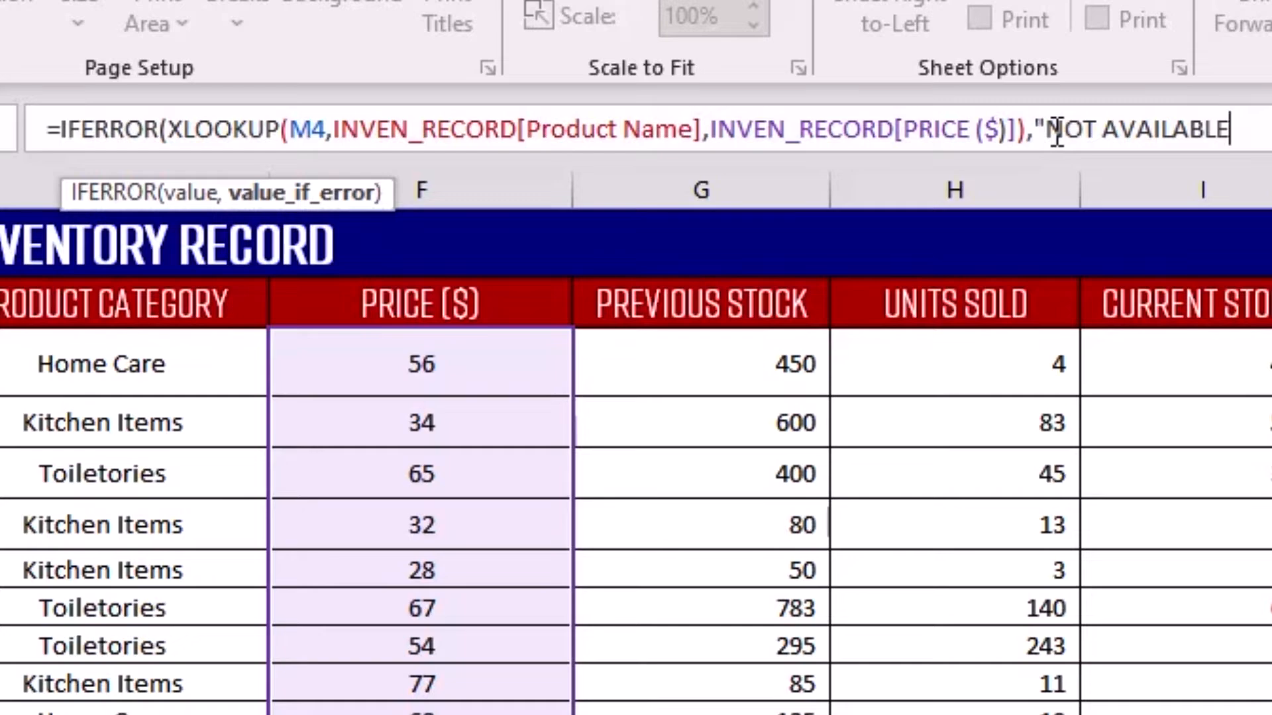
type("\")")
key("Return")
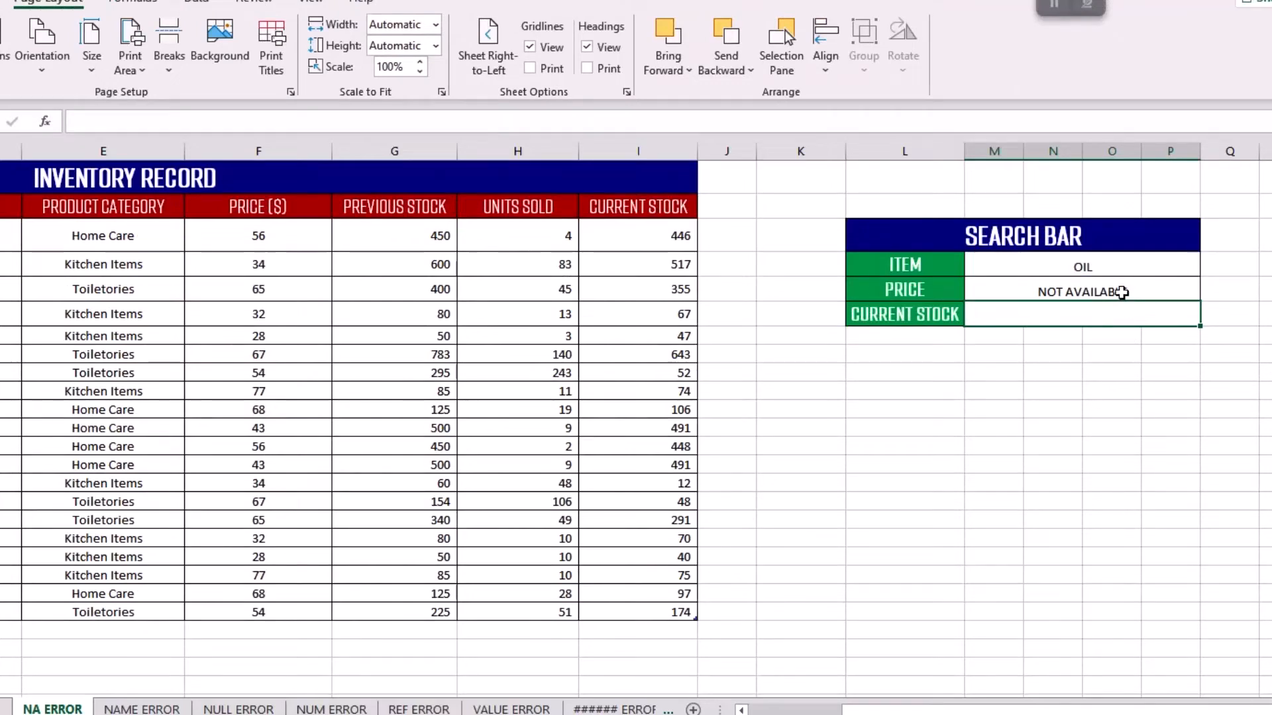
Start an XLOOKUP formula in the search bar's CURRENT STOCK cell with item cell M4 as the lookup value.
left_click(1122, 293)
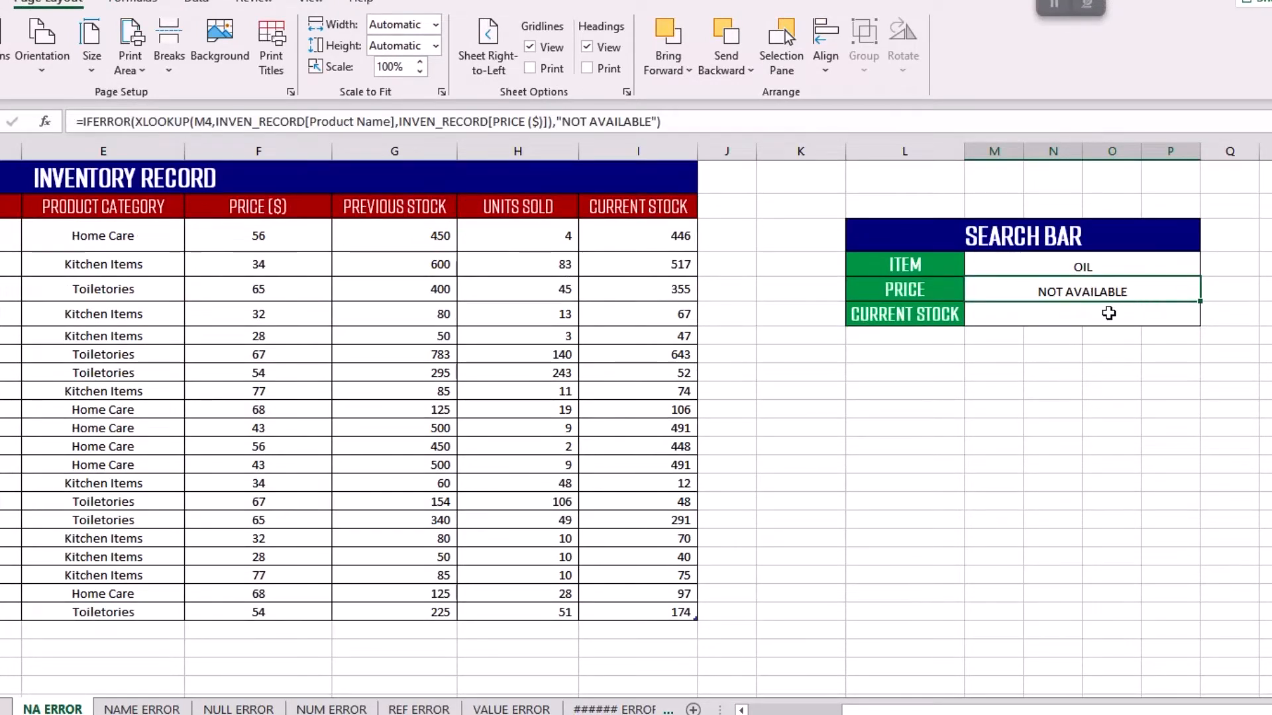
left_click(1109, 313)
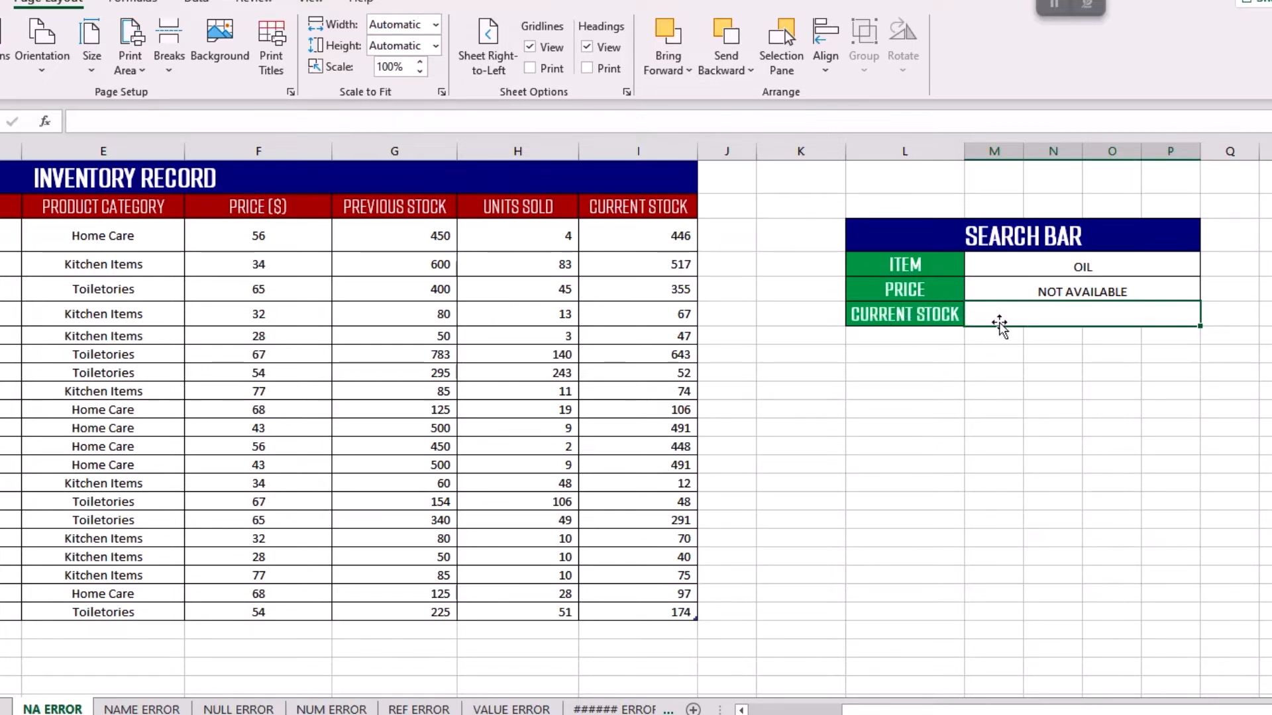
left_click(1084, 267)
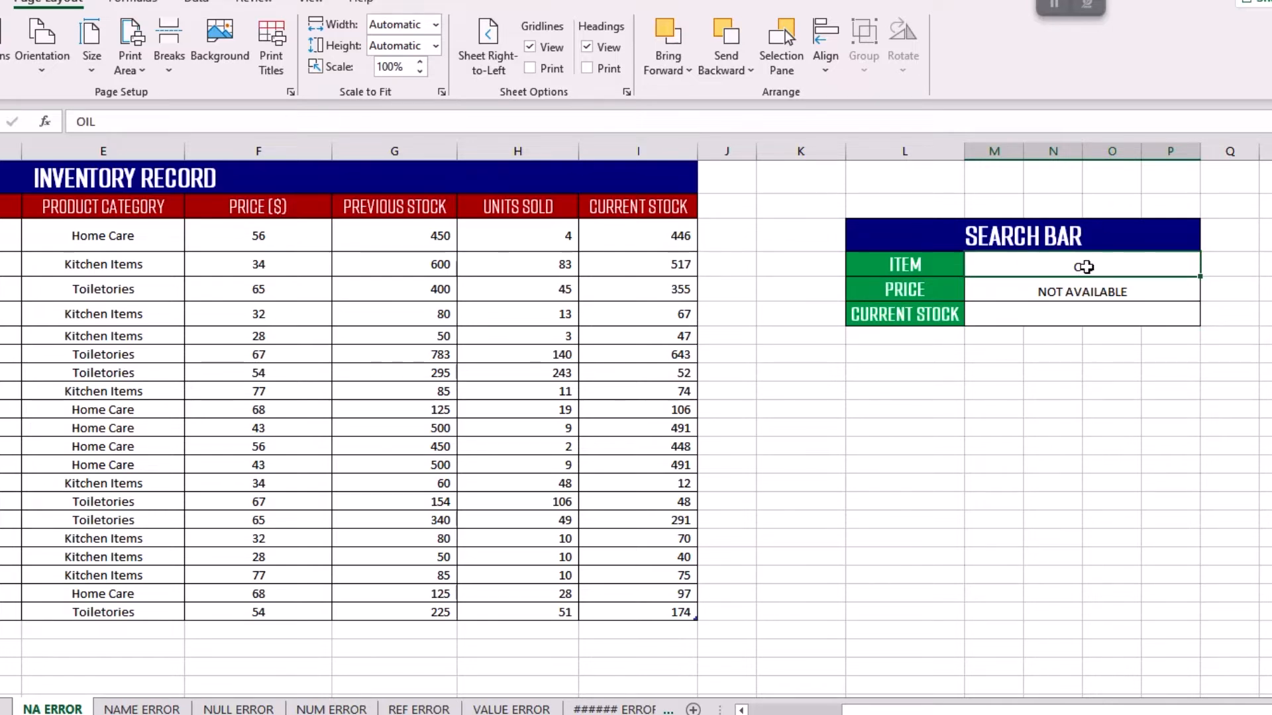
left_click(1064, 314)
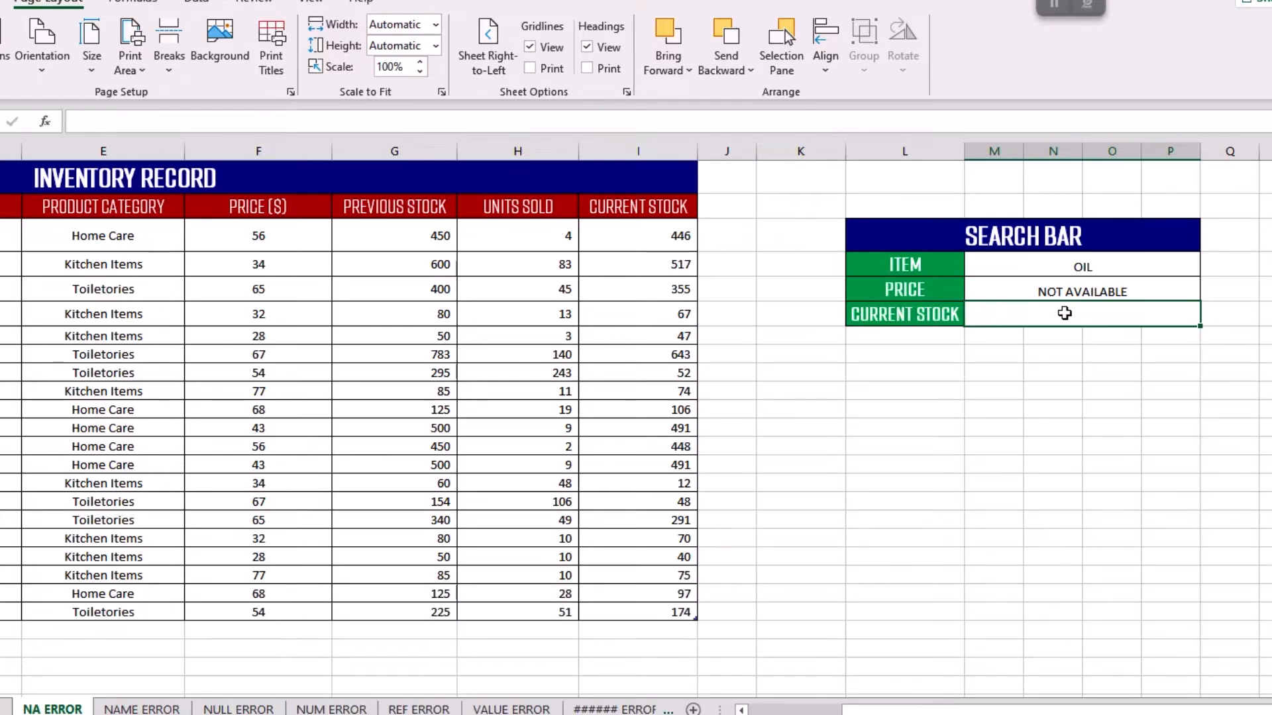
type("=")
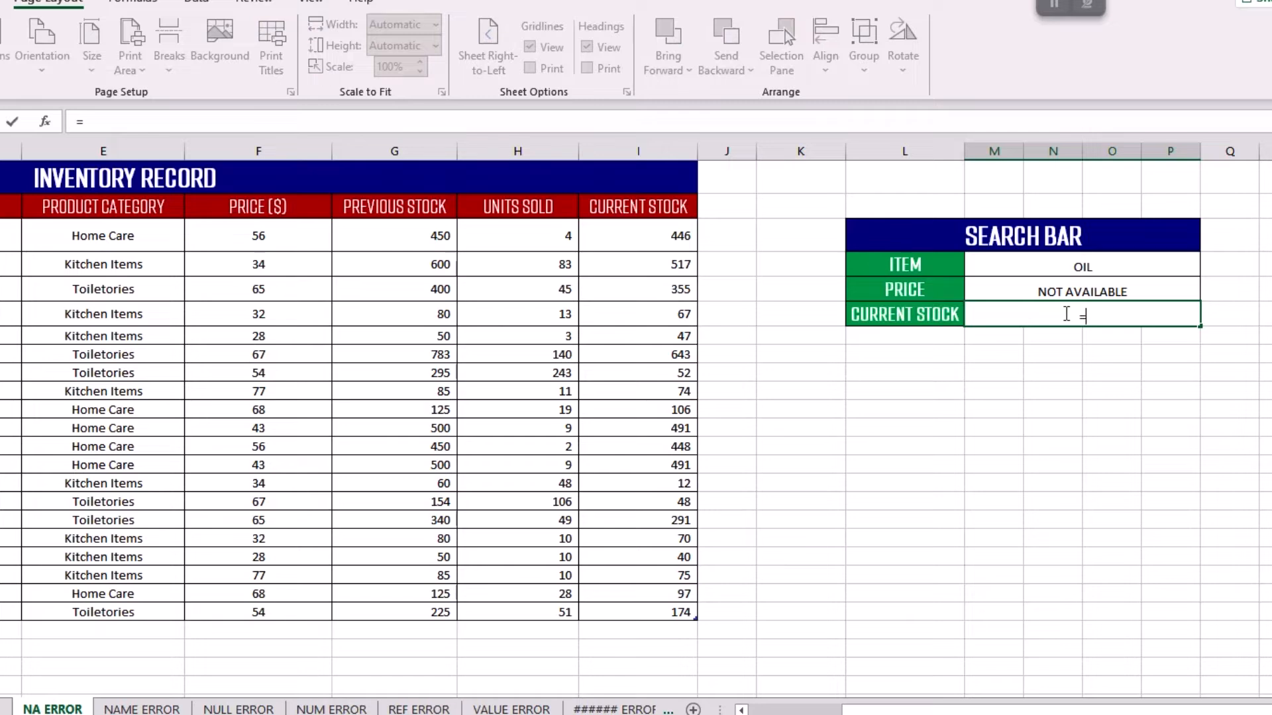
type("XLOOK")
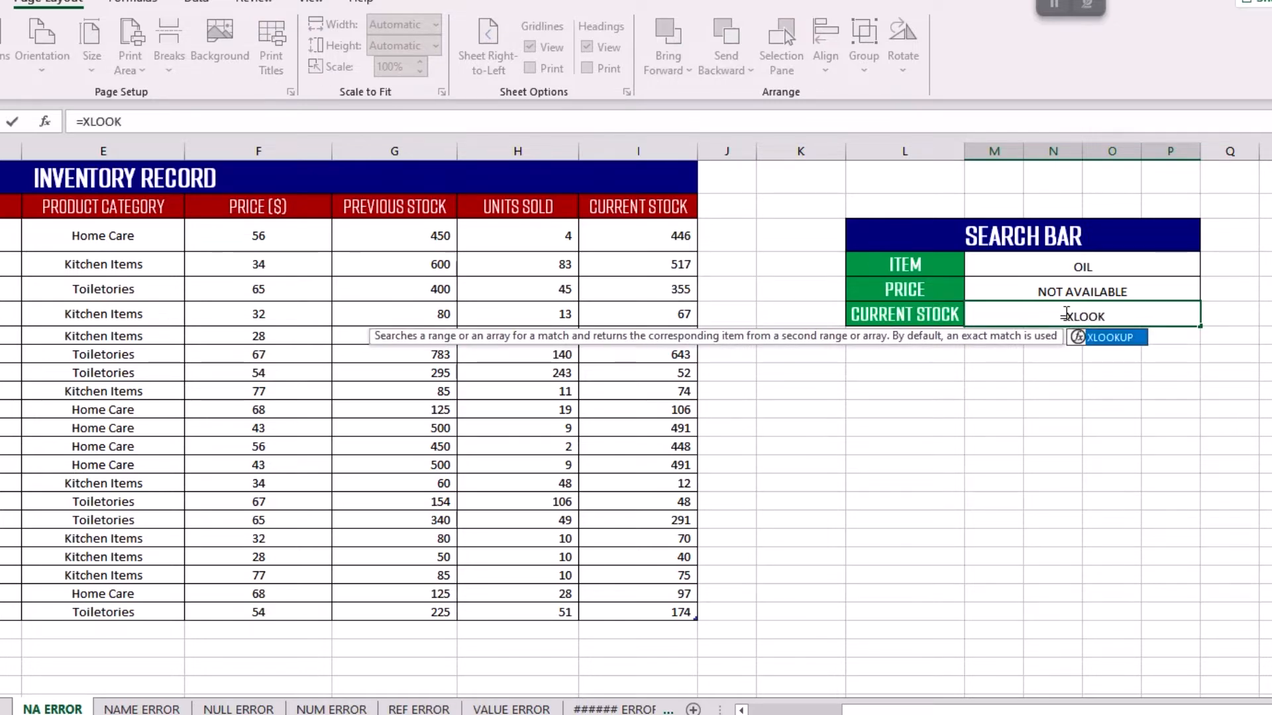
double_click(1110, 338)
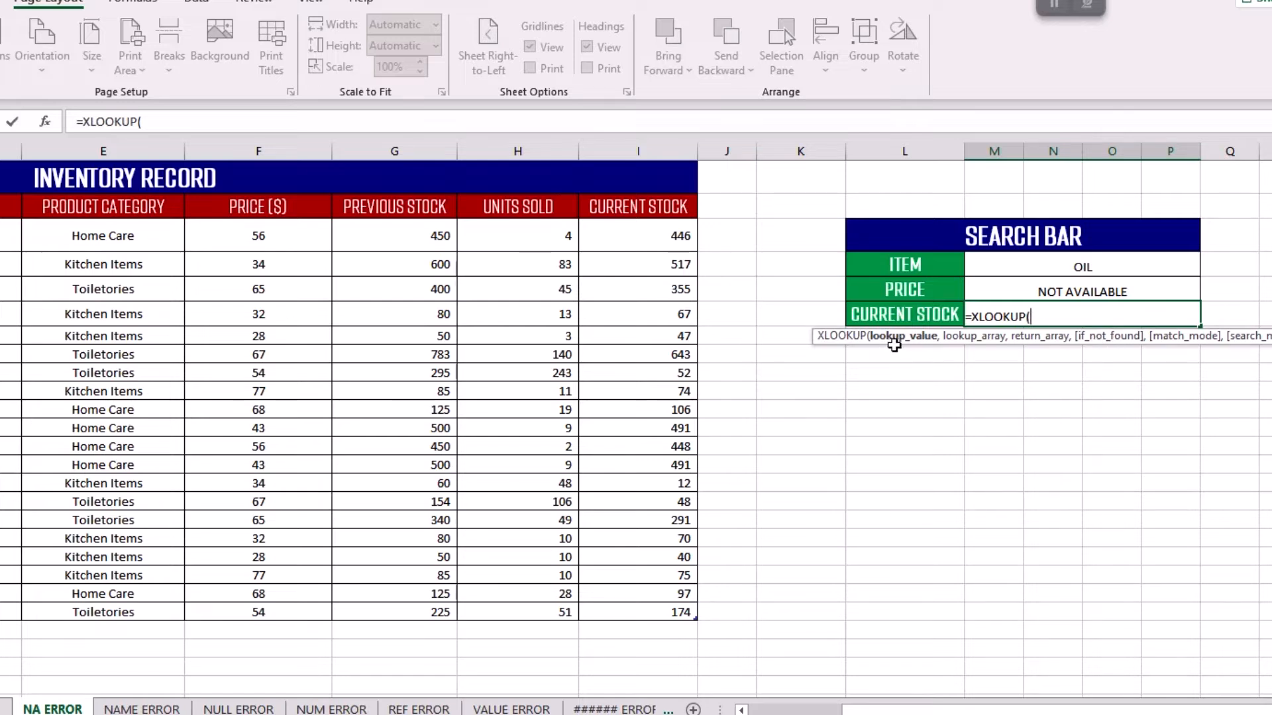
left_click(1061, 266)
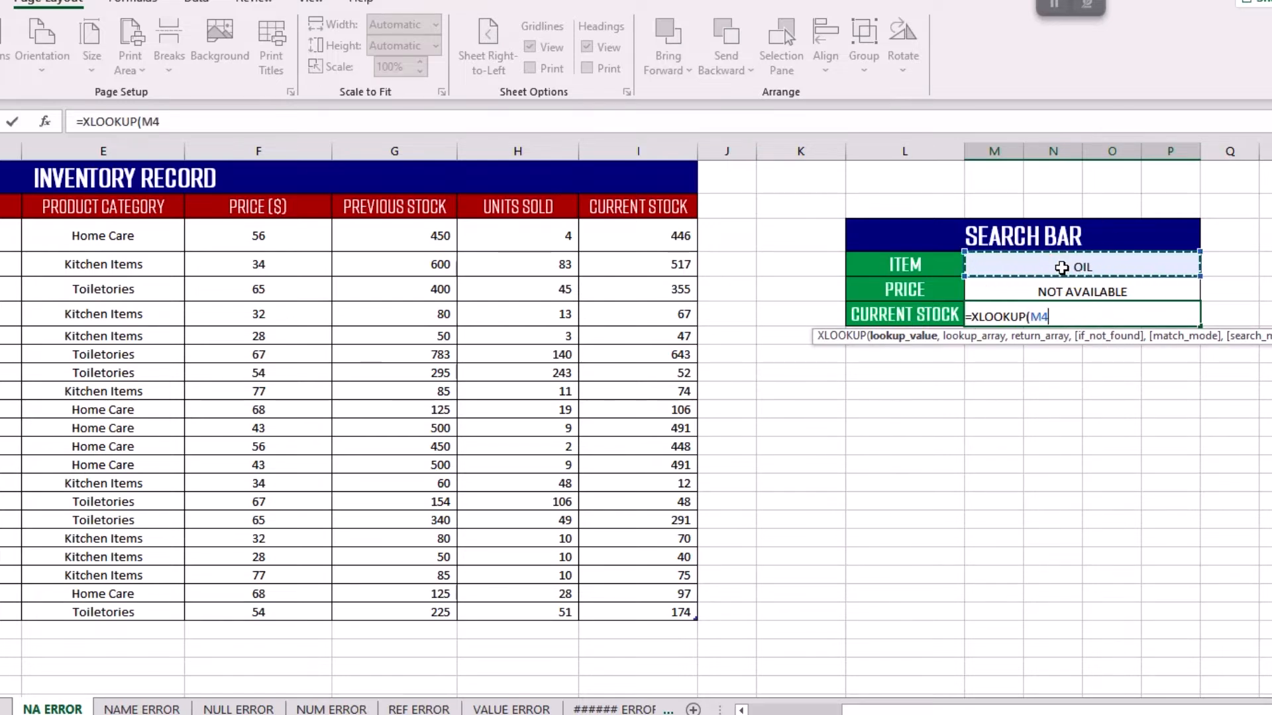
type(",")
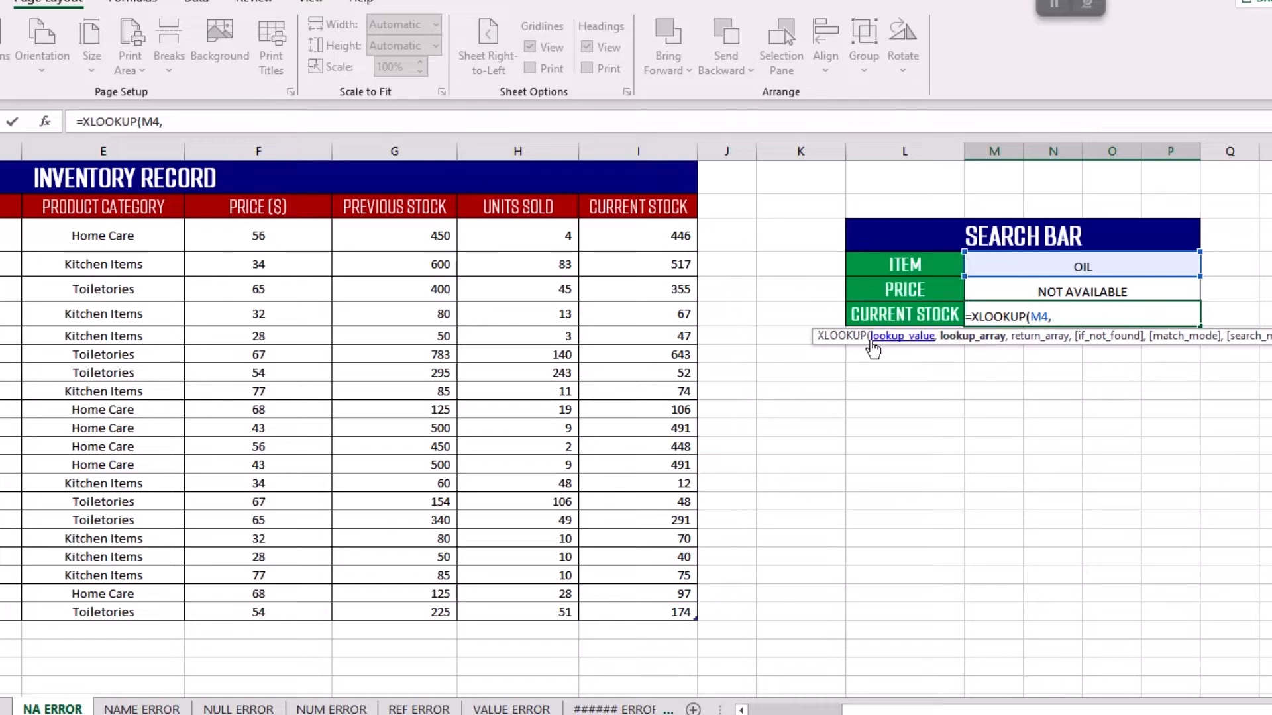
Set the lookup array to the inventory table's Product Name column and the return array to Current Stock, and complete the formula.
left_click_drag(101, 235, 98, 611)
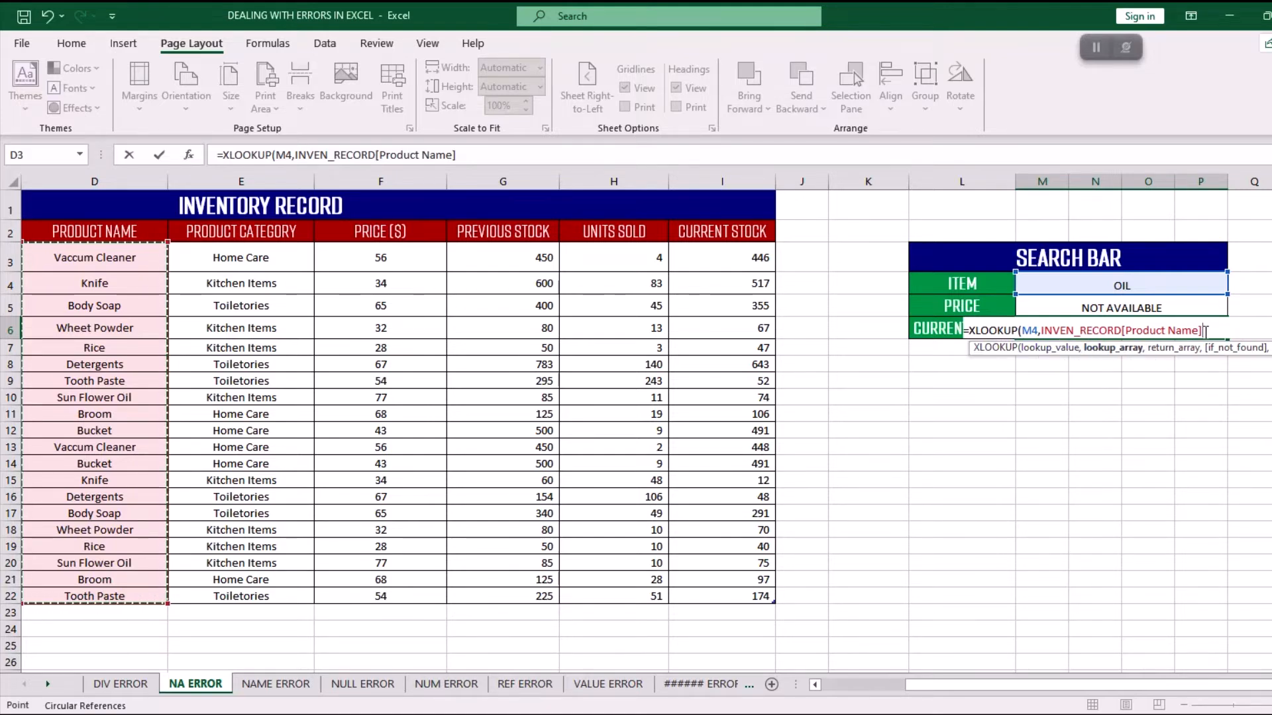
type(",")
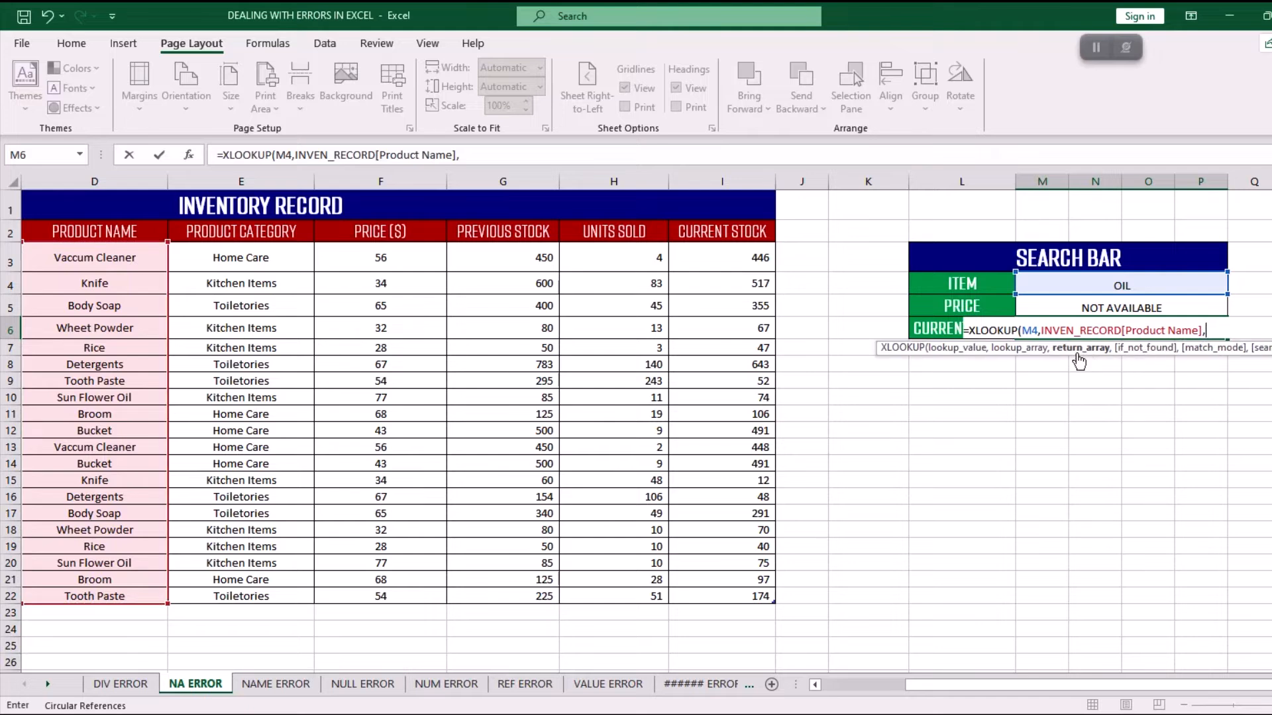
left_click_drag(719, 257, 711, 596)
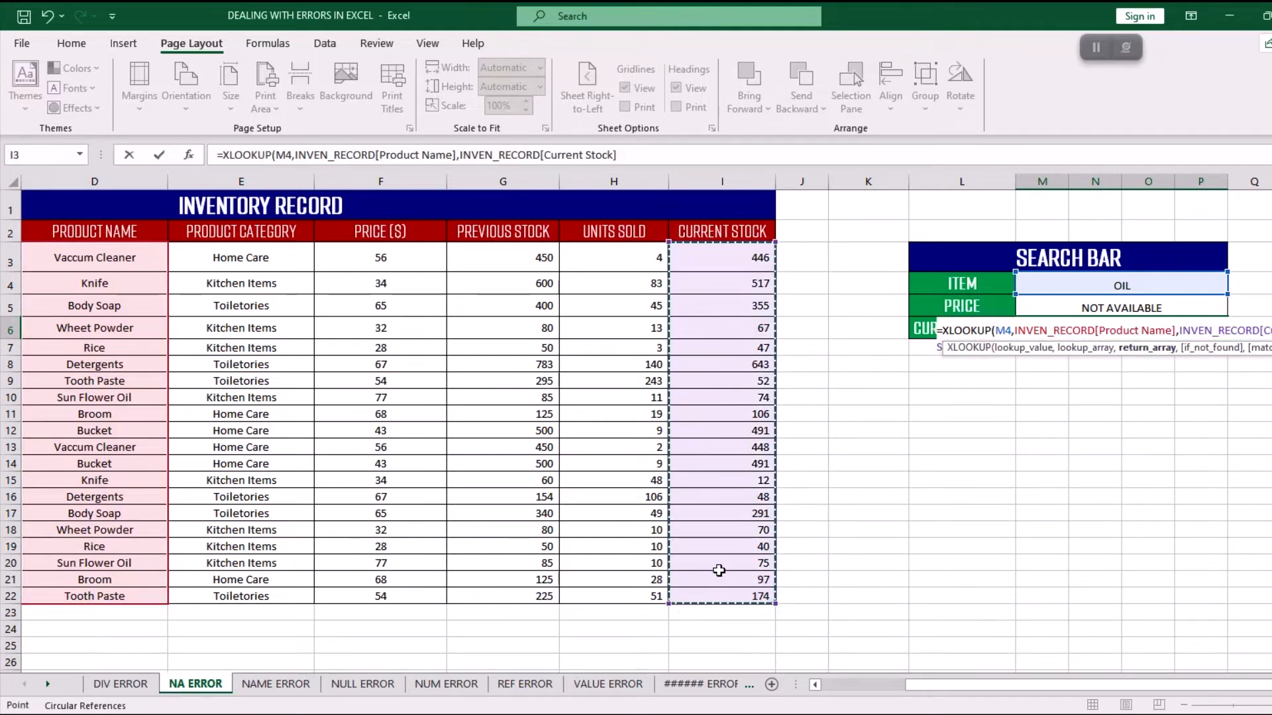
type(")")
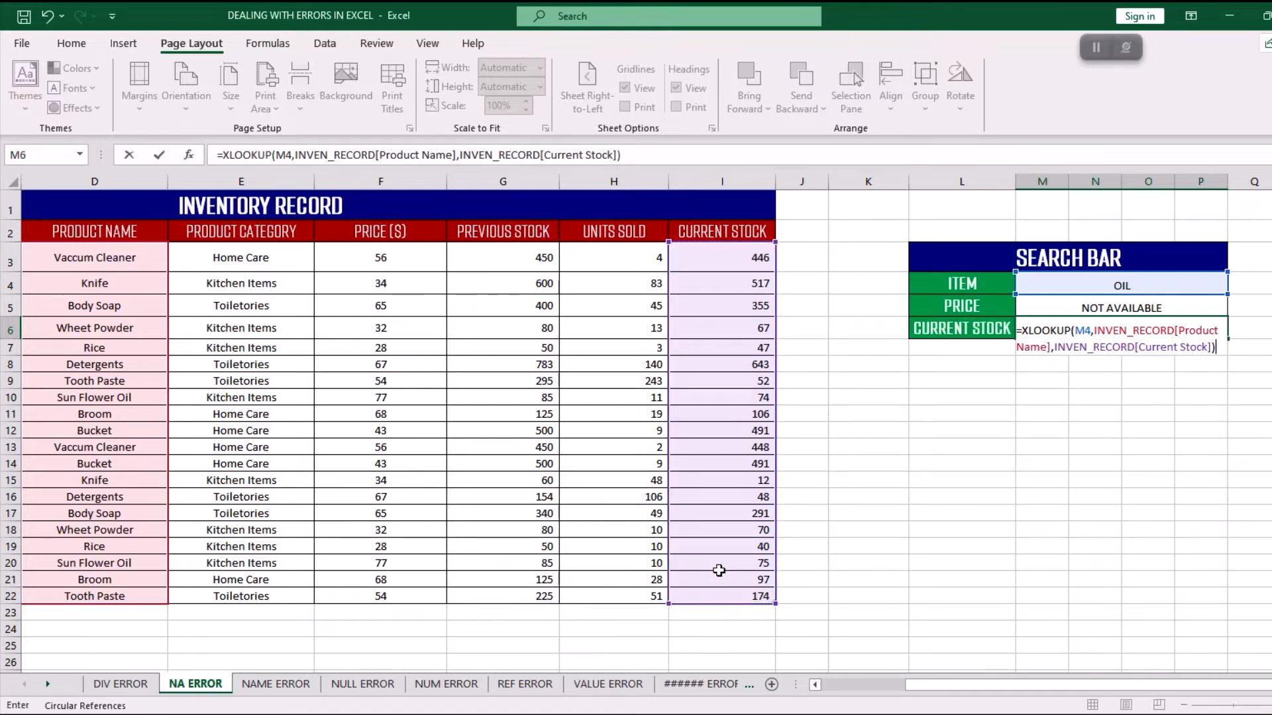
key("Return")
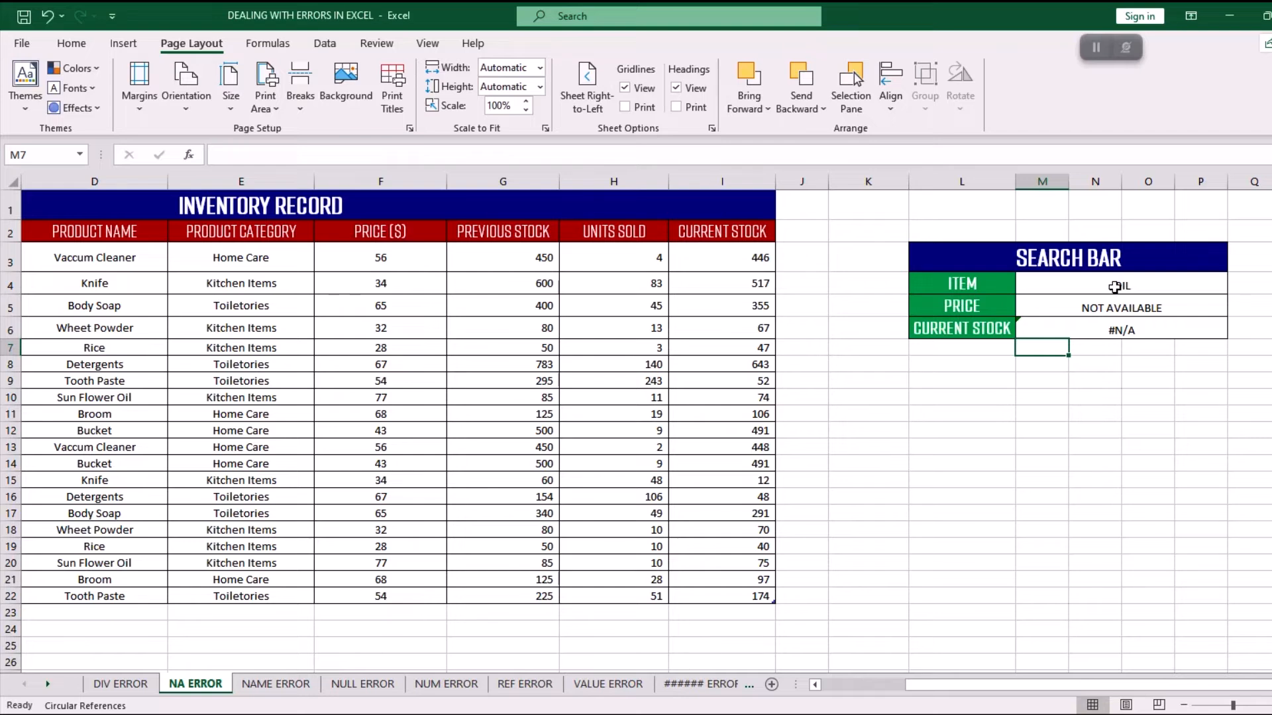
Review the product names and wrap the XLOOKUP in the search bar's CURRENT STOCK cell in an IFERROR function.
left_click_drag(100, 258, 108, 543)
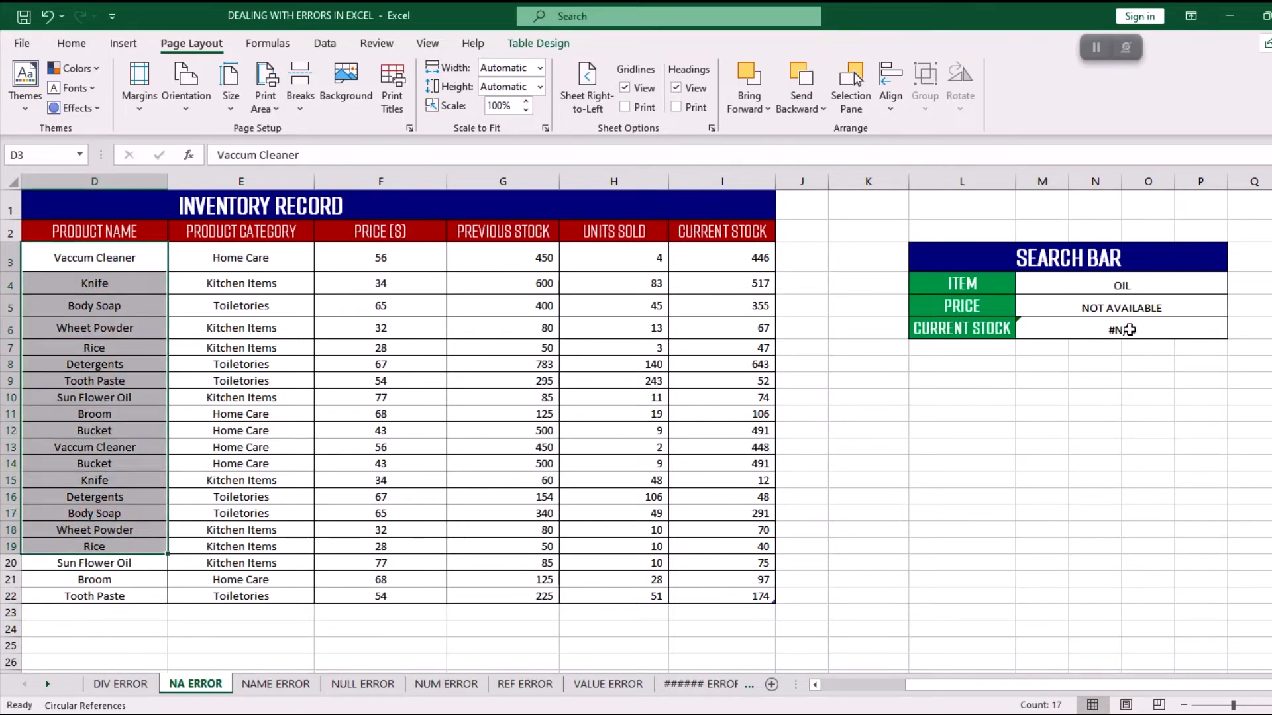
left_click(1129, 330)
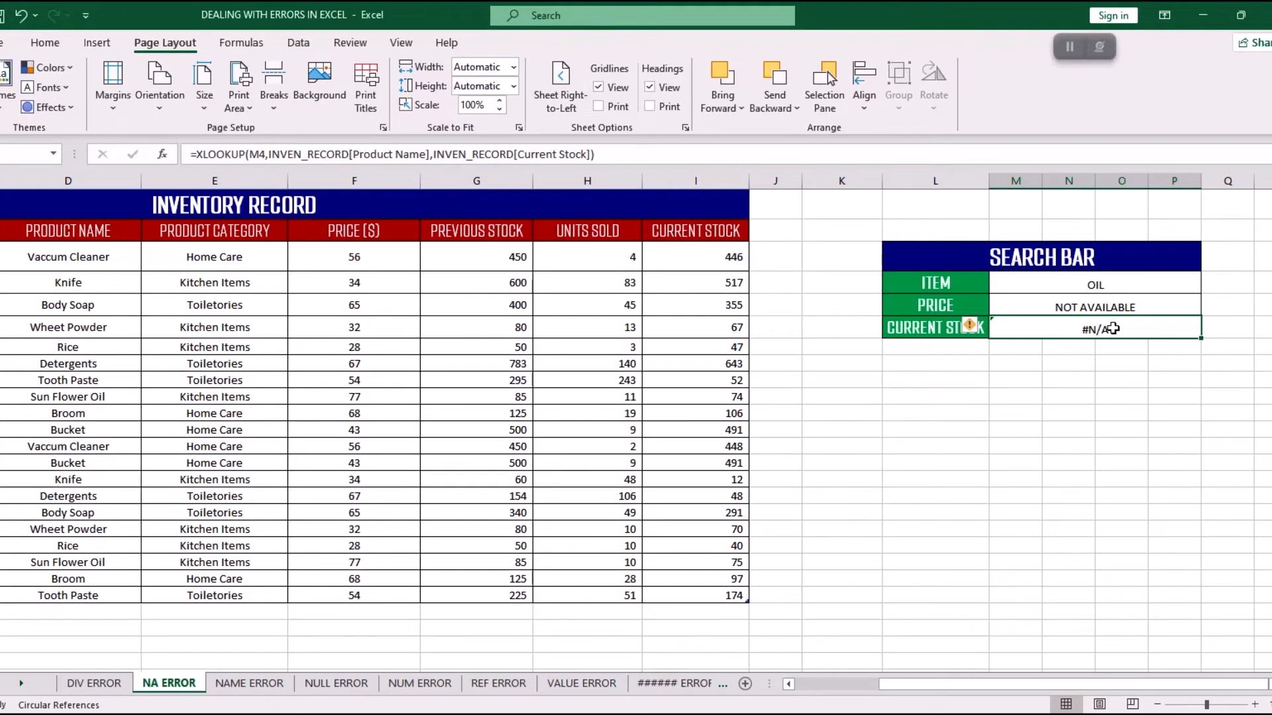
double_click(1112, 328)
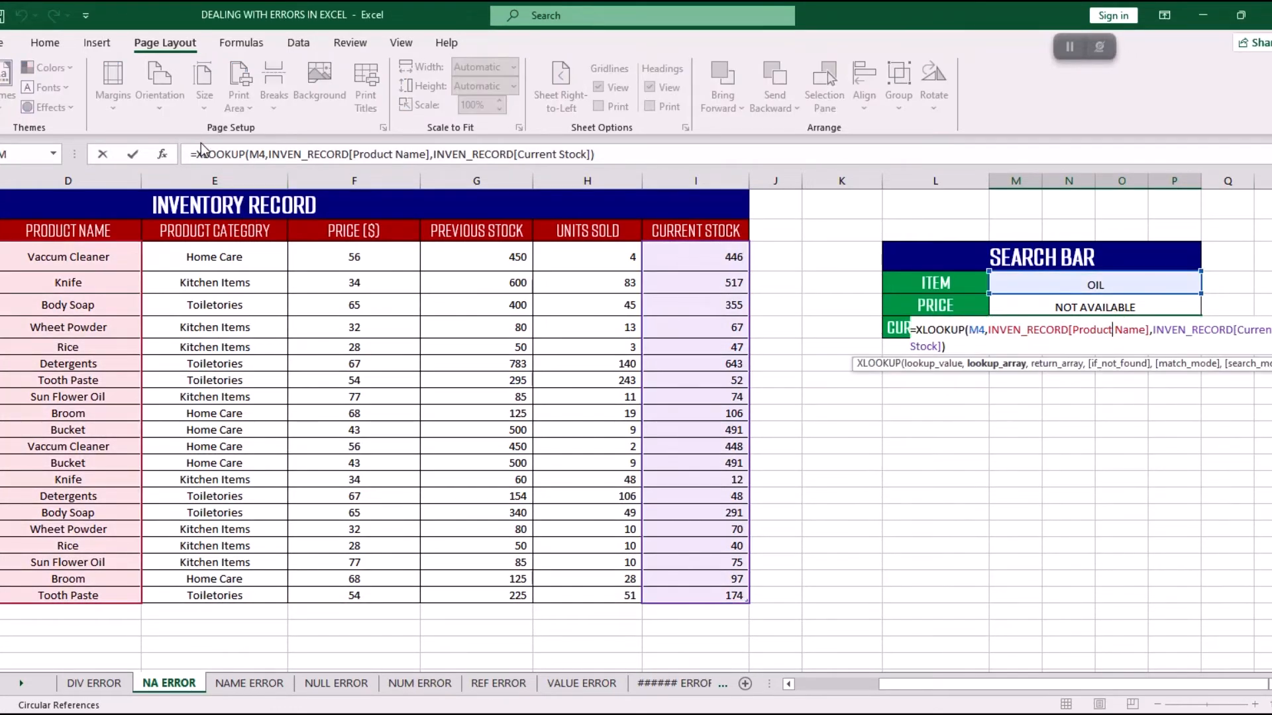
left_click(196, 154)
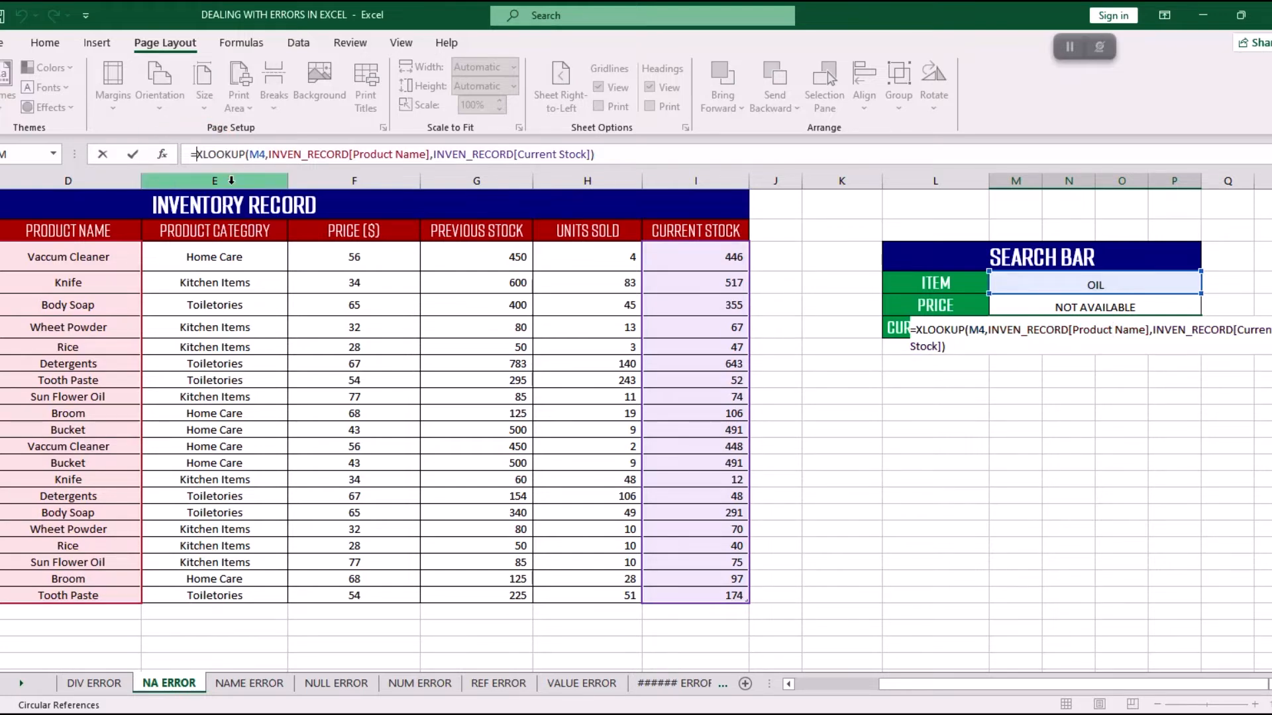
type("IFERROR")
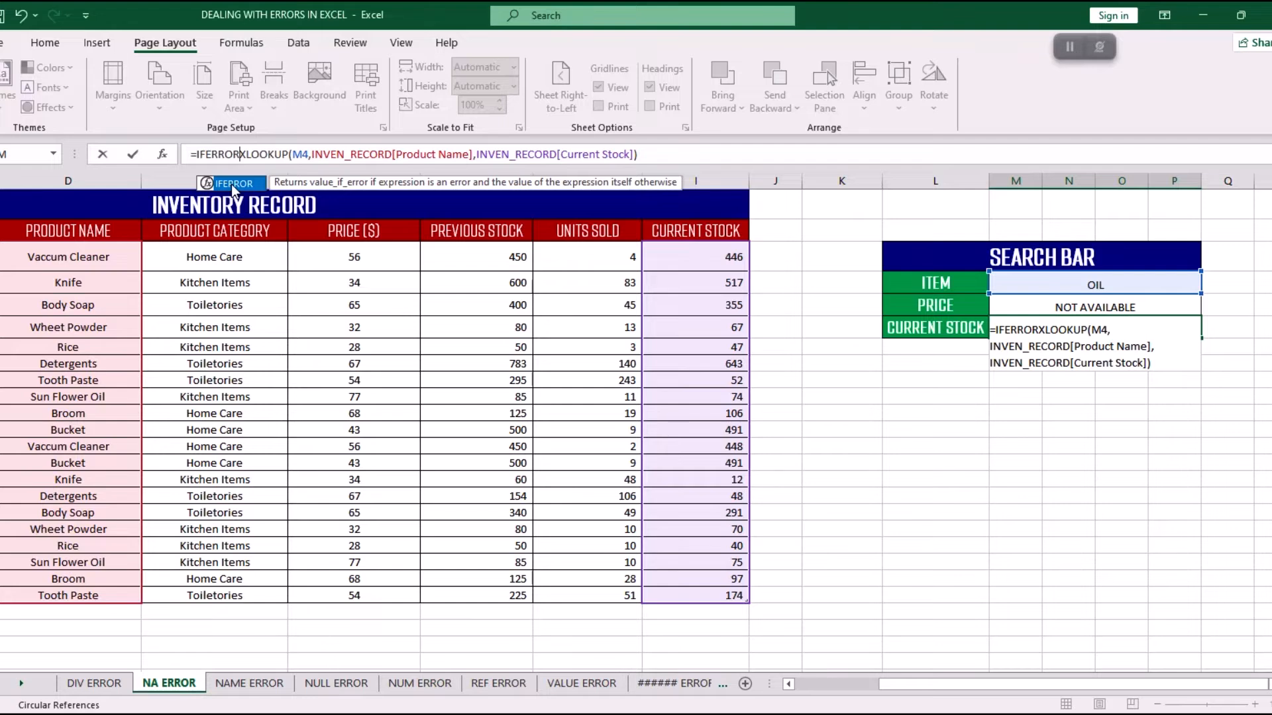
type("(")
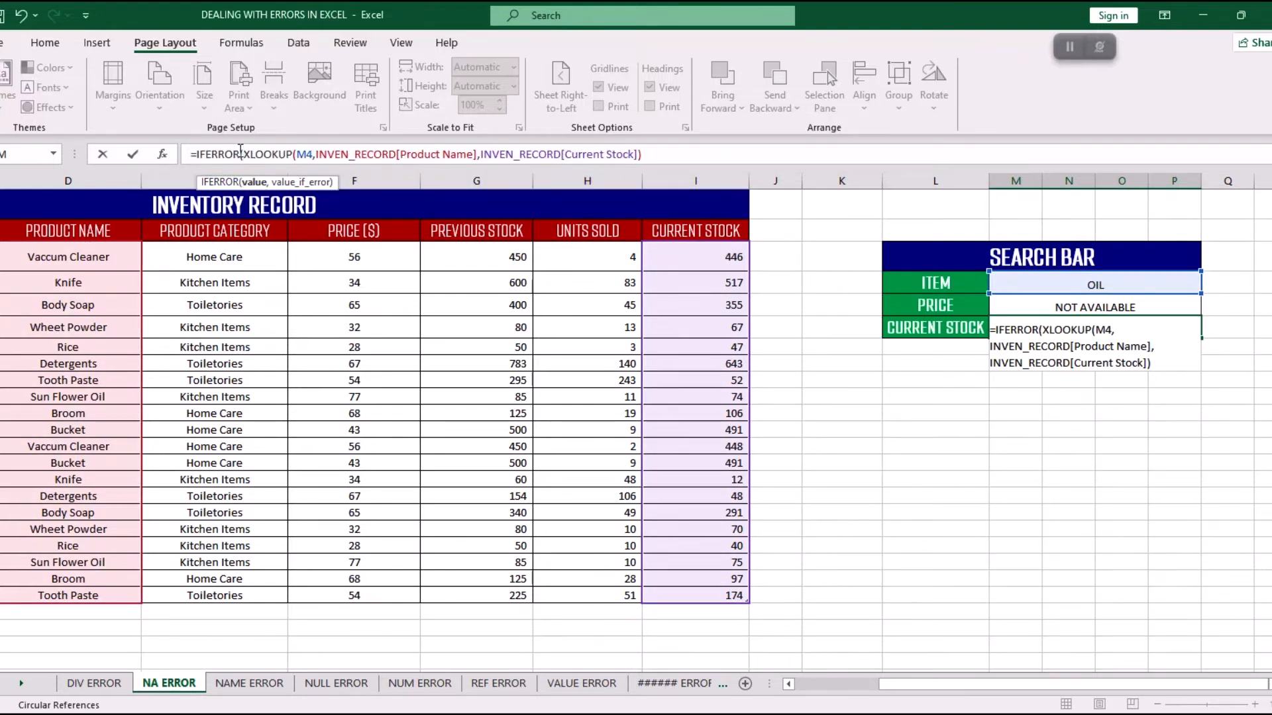
Set the current stock formula's value_if_error argument to "NOT AVAILABLE" and complete the formula.
left_click_drag(245, 153, 676, 153)
left_click(671, 153)
type(",")
type("\"NOT")
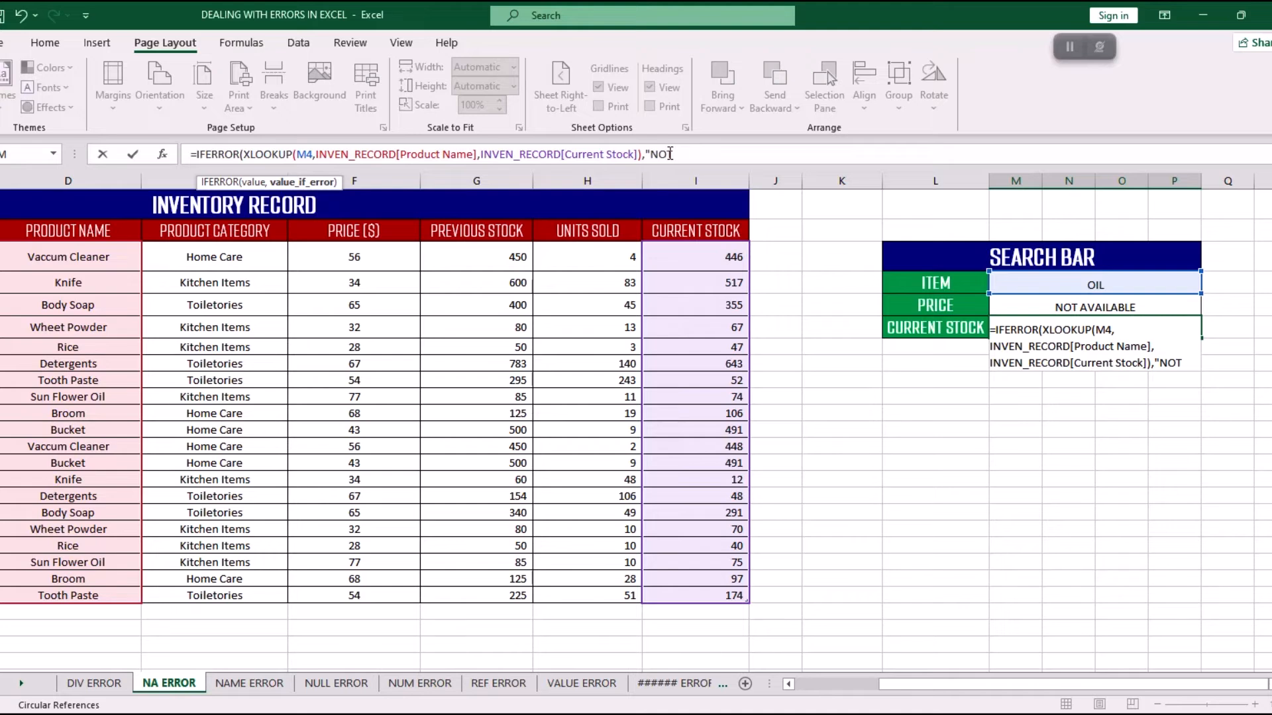
type(" AVAIUUUUUUUU")
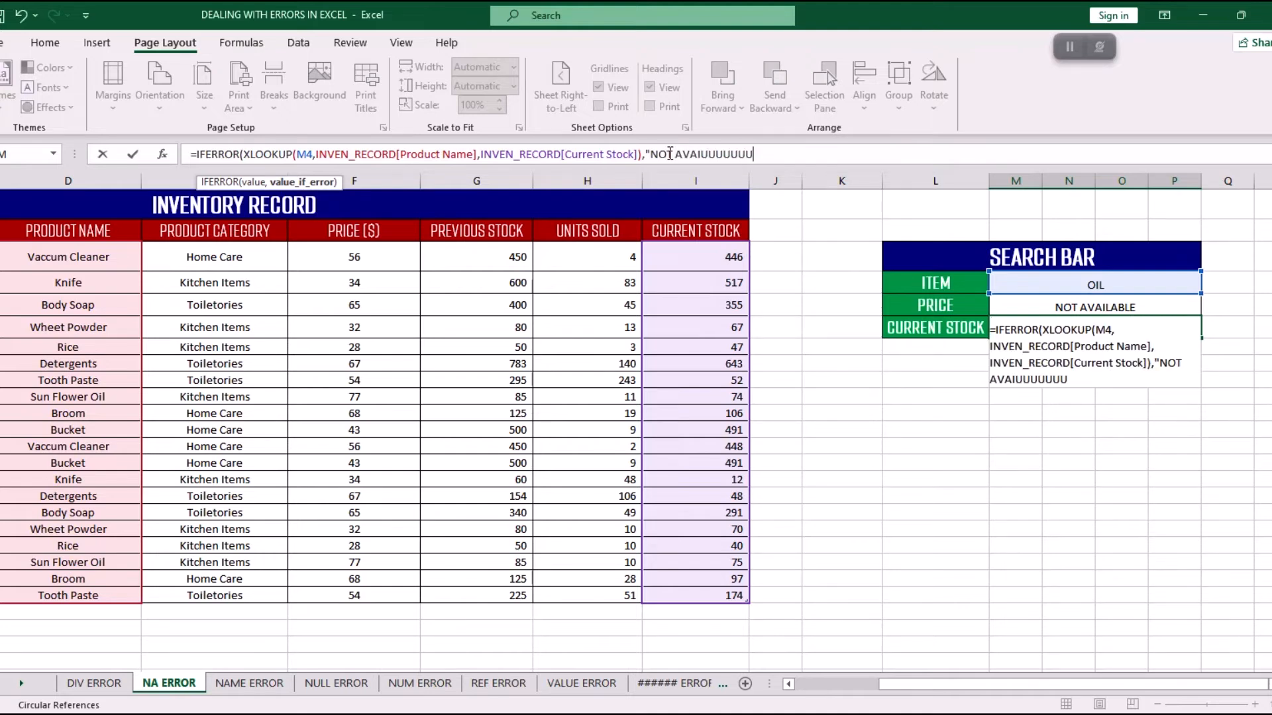
key("BackSpace")
key("BackSpace")
key("BackSpace")
type("LABLE\"")
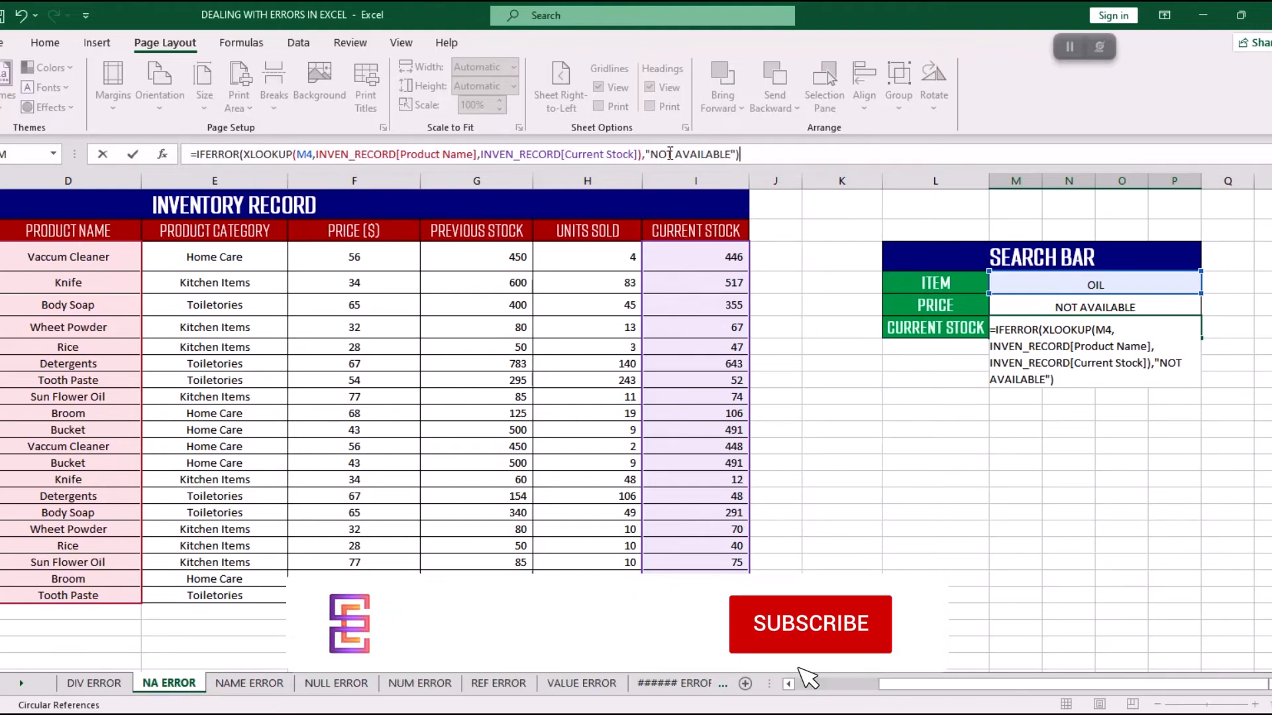
key("Return")
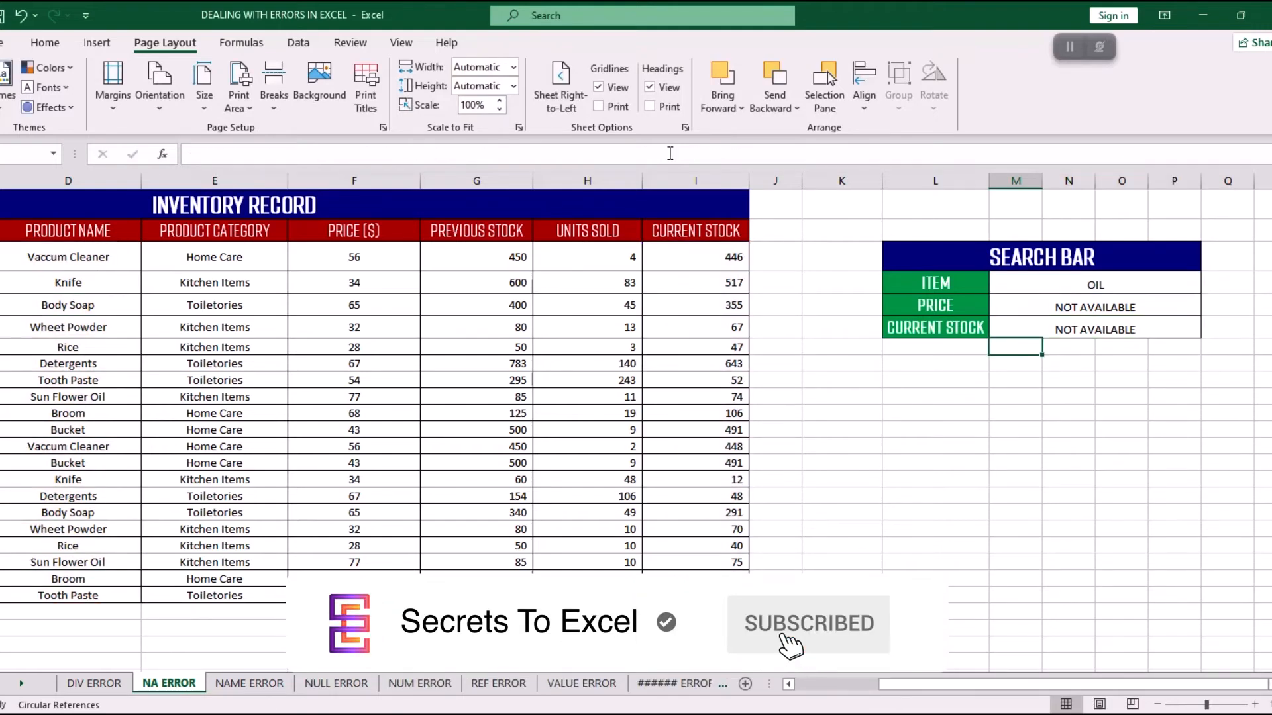
Set the search bar's ITEM to BROOM and check its price and current stock against the first Broom row in the inventory table.
left_click(1094, 334)
left_click(1096, 286)
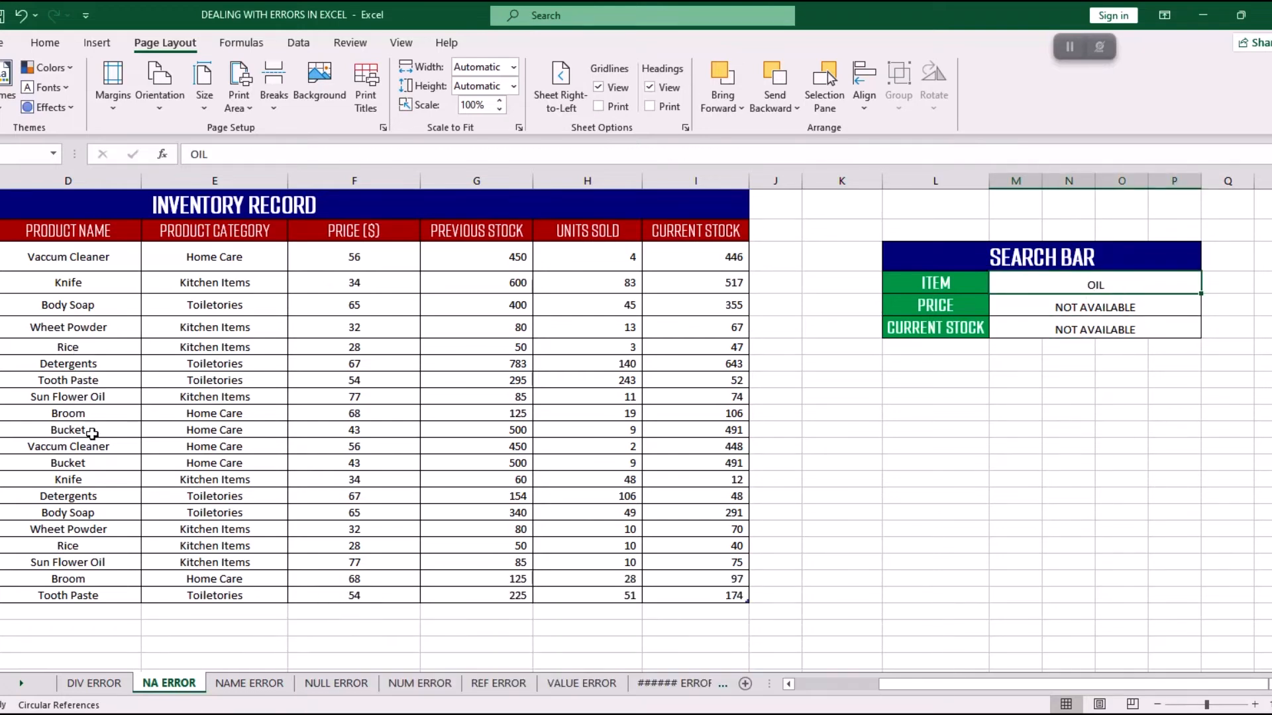
double_click(1095, 285)
left_click_drag(1105, 285, 1063, 280)
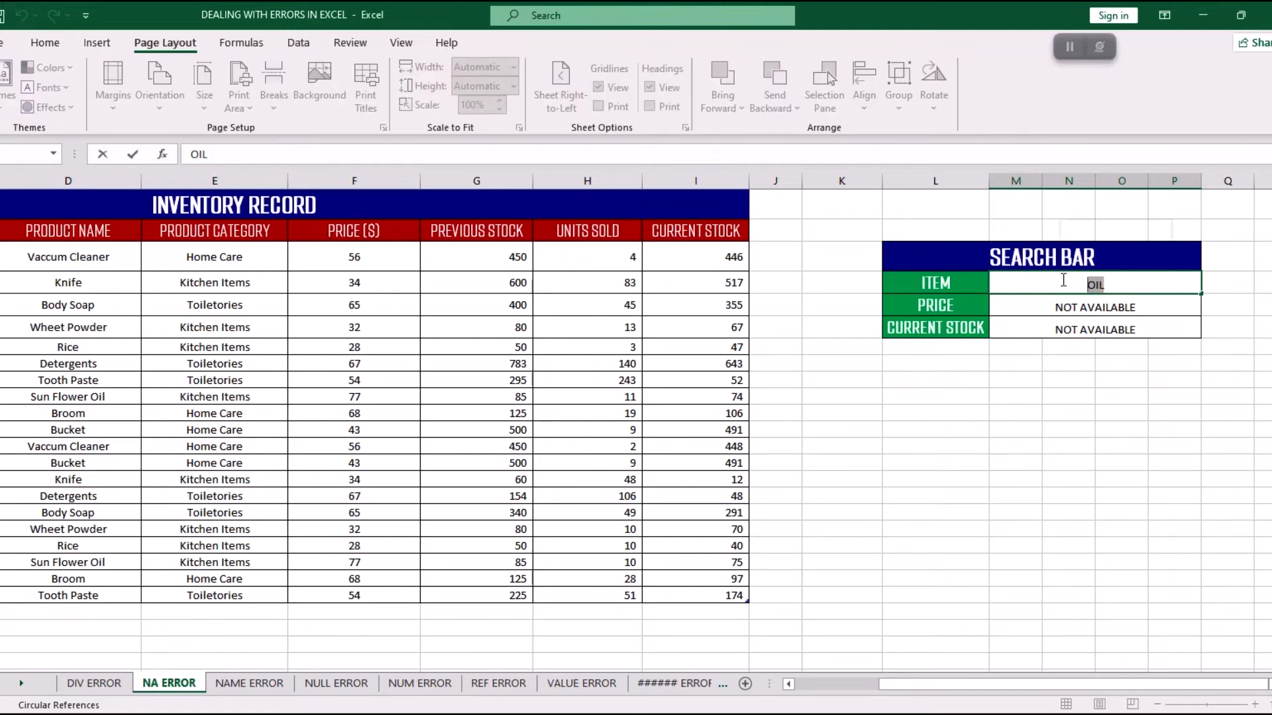
type("BROOM")
key("Return")
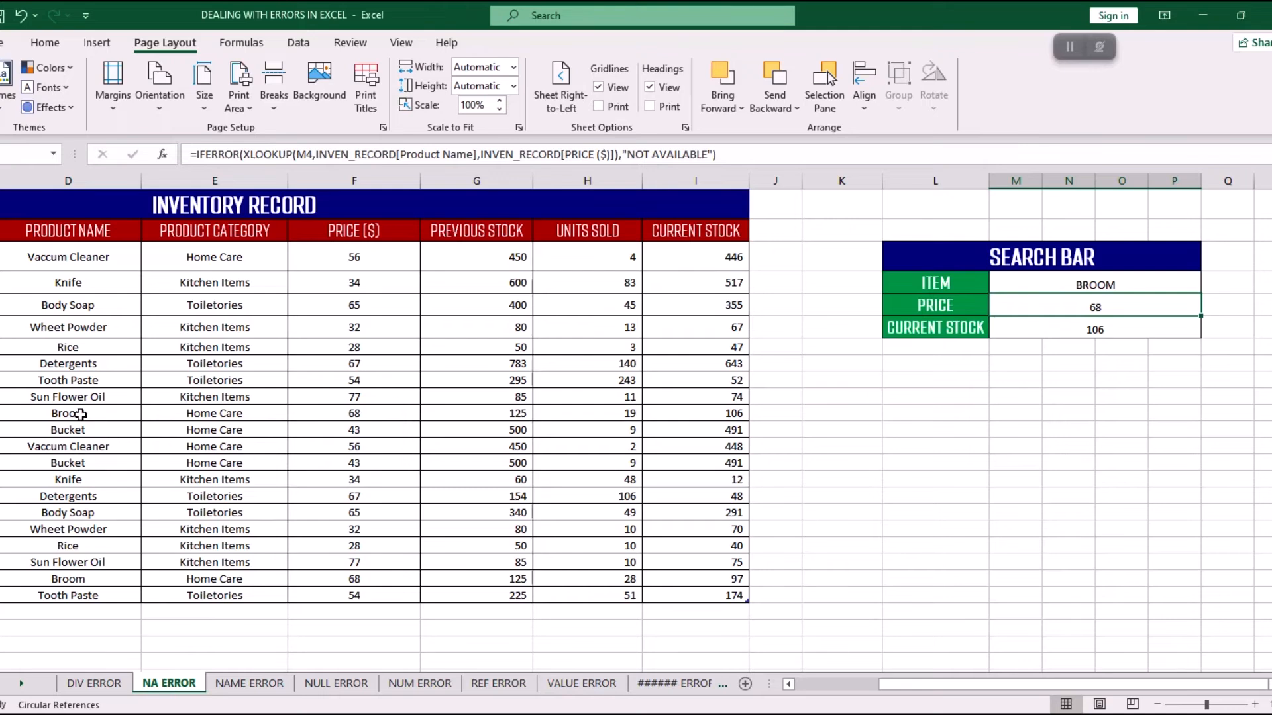
left_click_drag(83, 413, 729, 418)
left_click(836, 412)
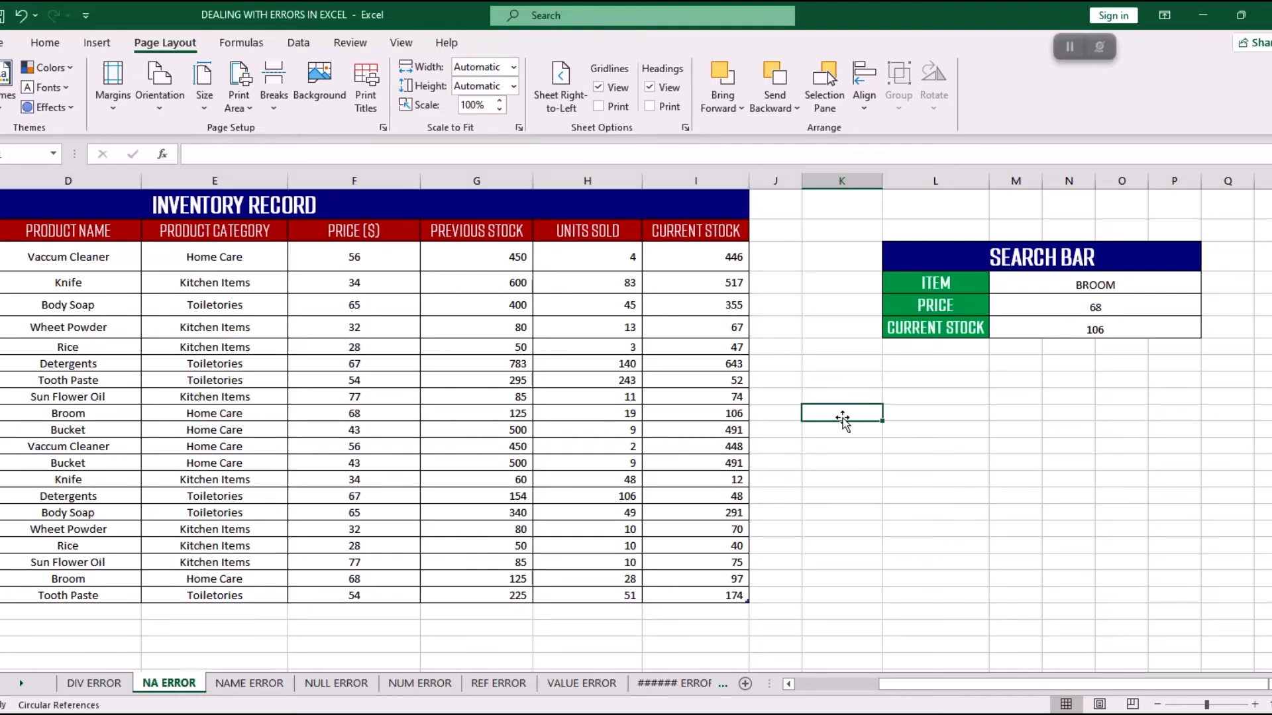
Replace the search bar's ITEM with HOUSE to test the price and current stock formulas on an unlisted product.
left_click(1092, 286)
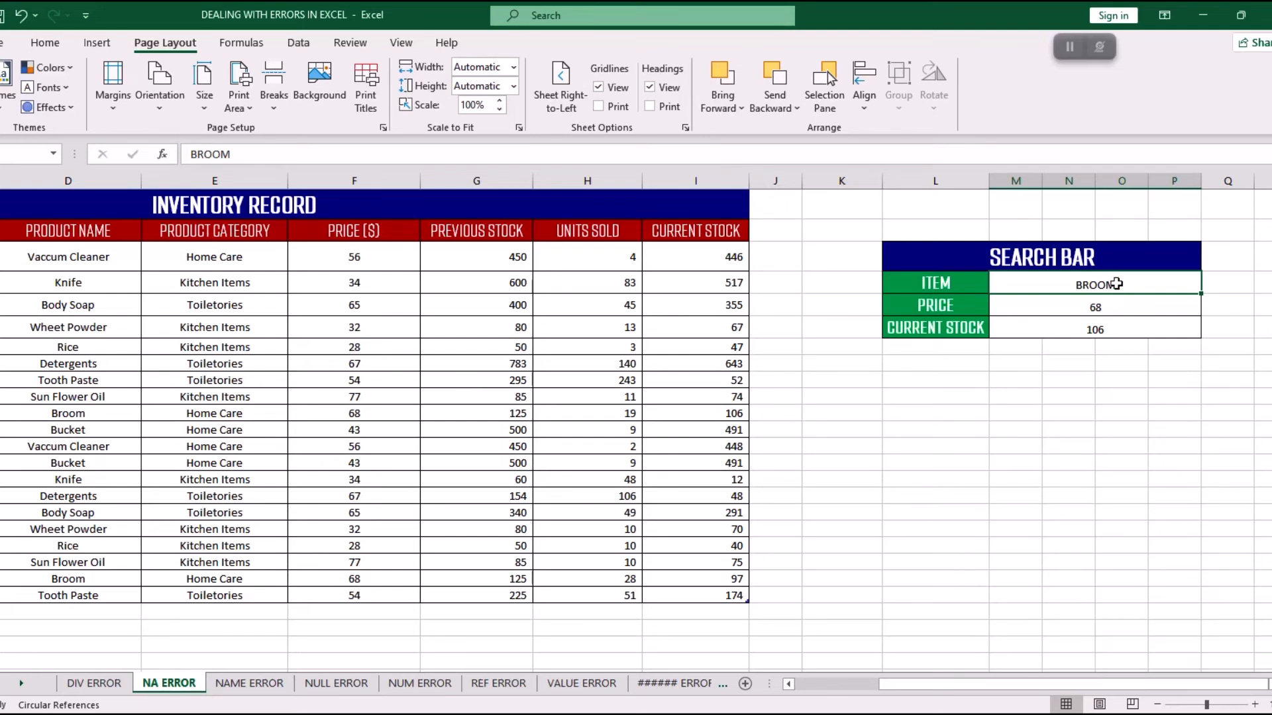
double_click(1118, 284)
left_click_drag(1139, 280, 975, 281)
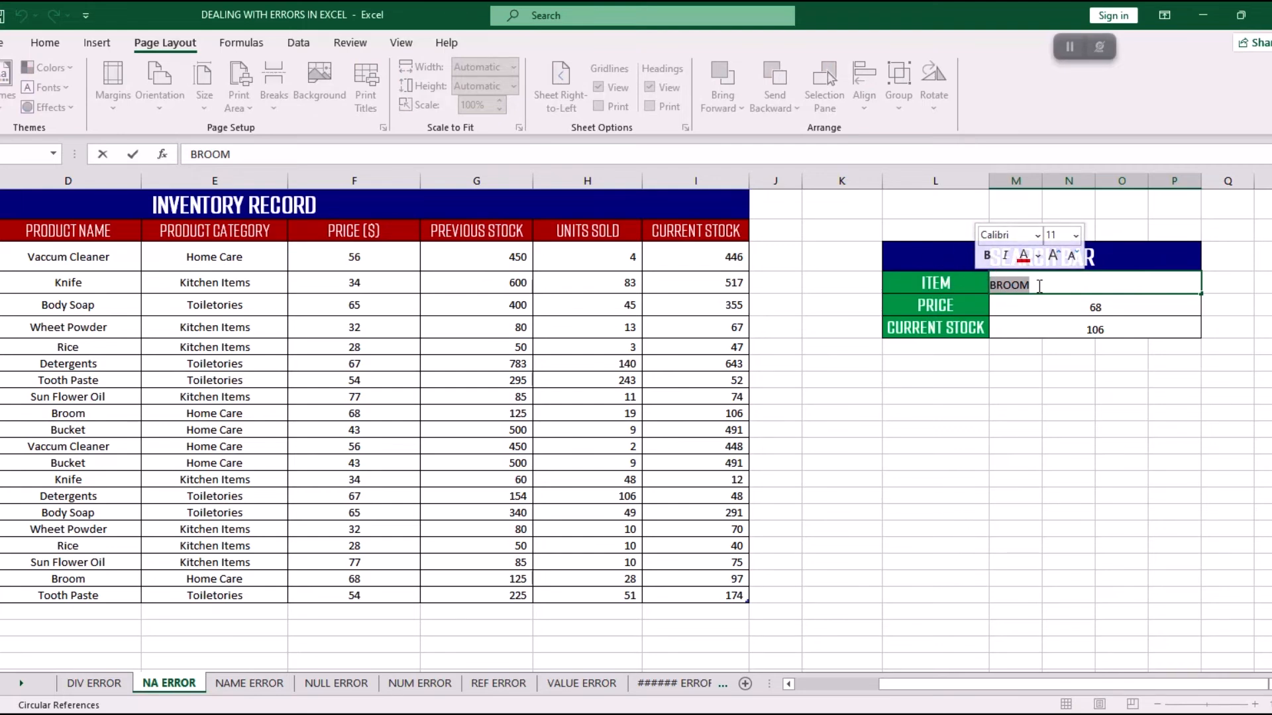
type("HOUUSE")
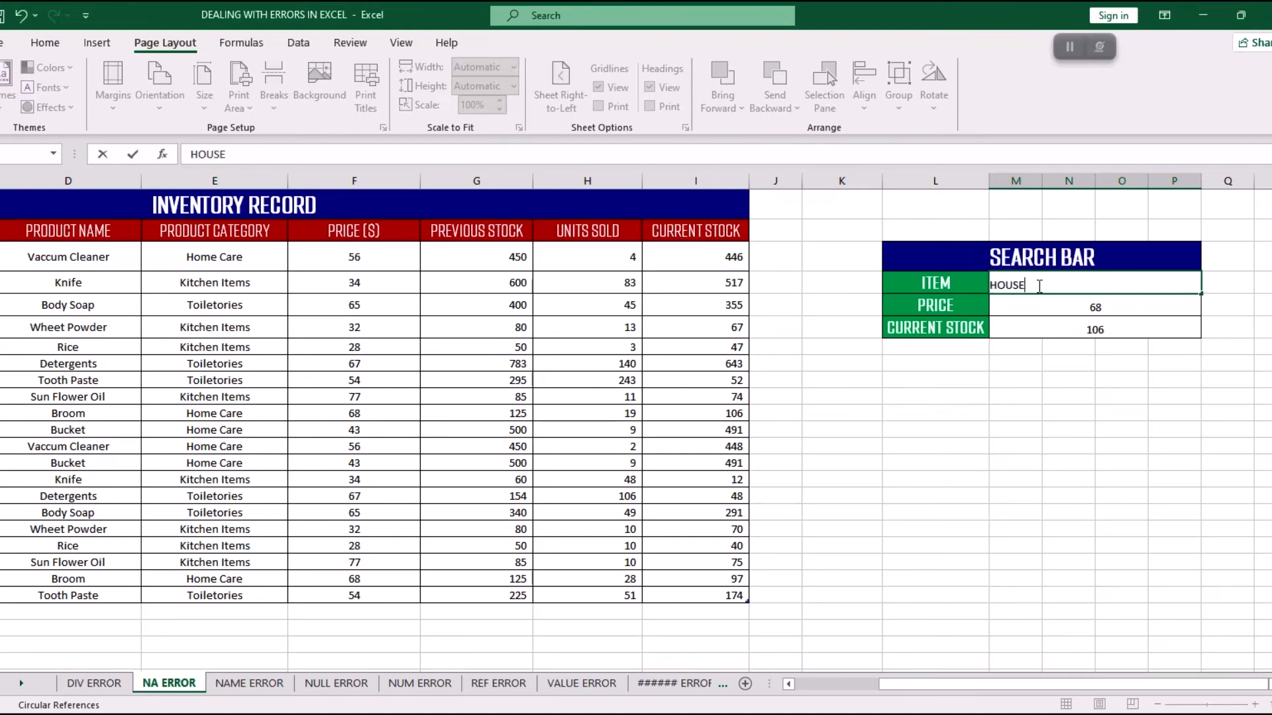
key("Return")
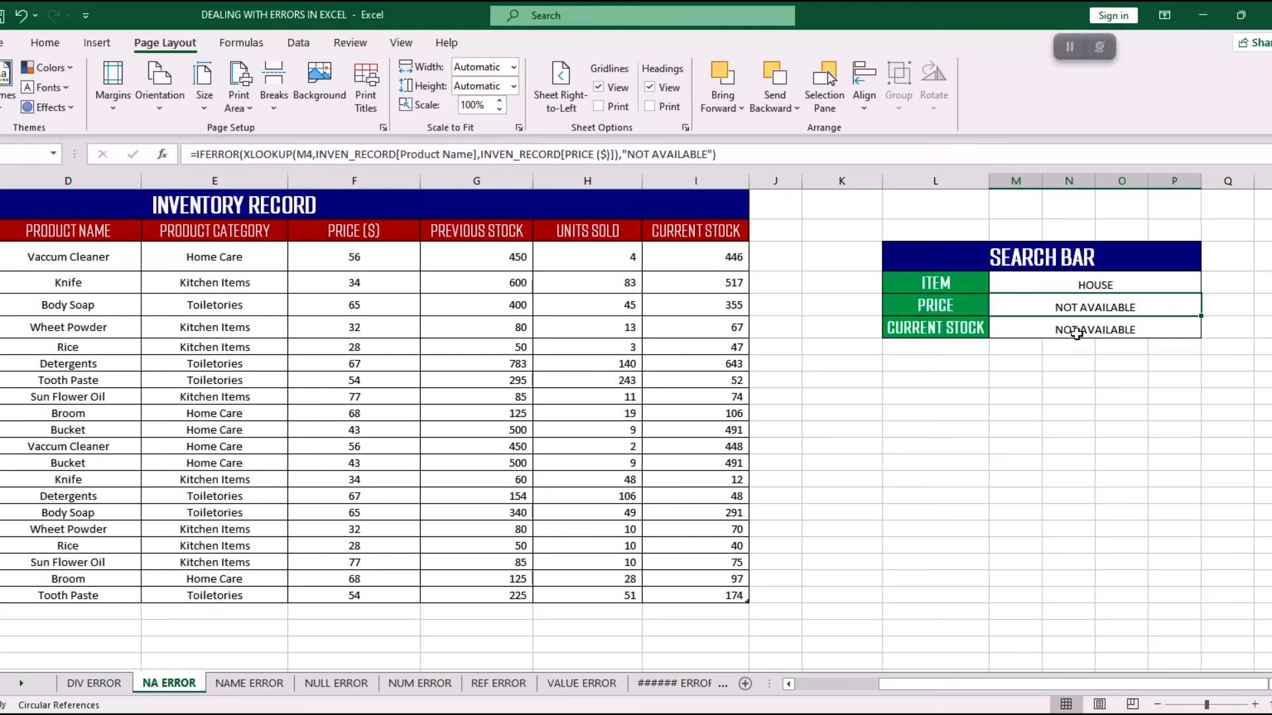